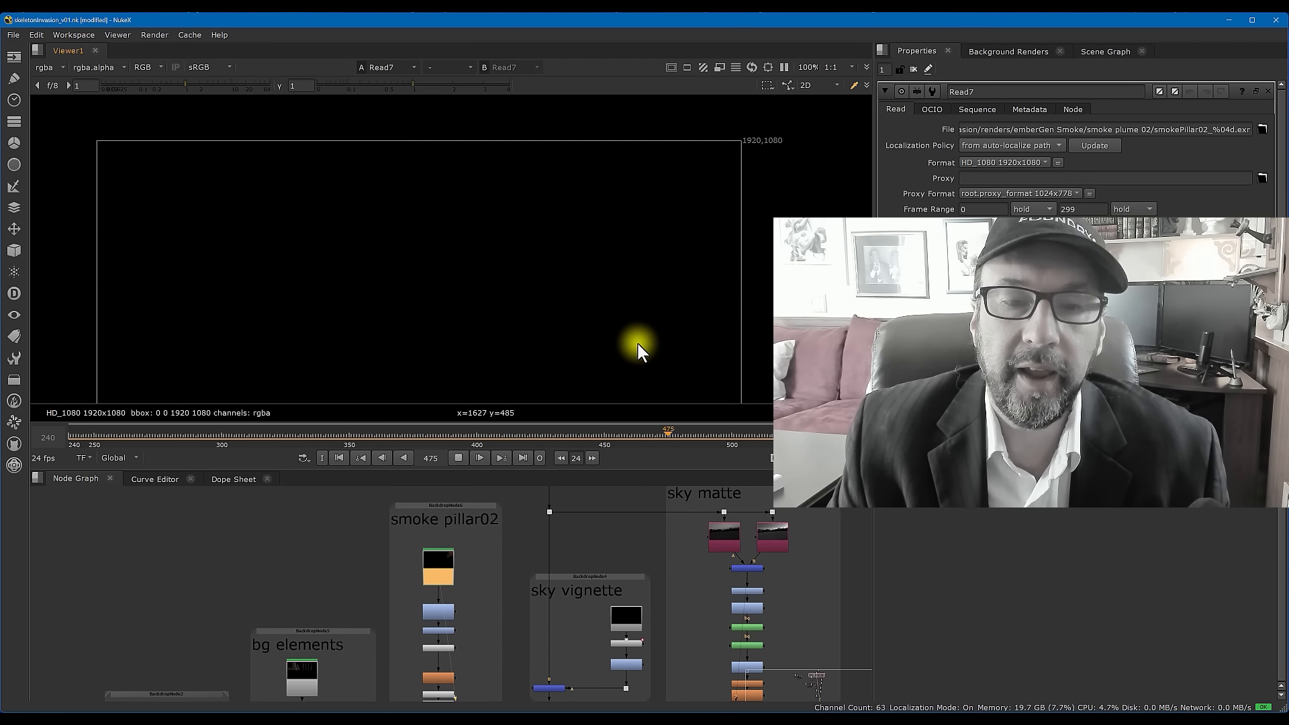
- Preview the smoke pillar02 source render by scrubbing the timeline, and stop playback at frame 354
{"action": "scroll", "coordinate": [514, 606], "scroll_direction": "up", "scroll_amount": 4}
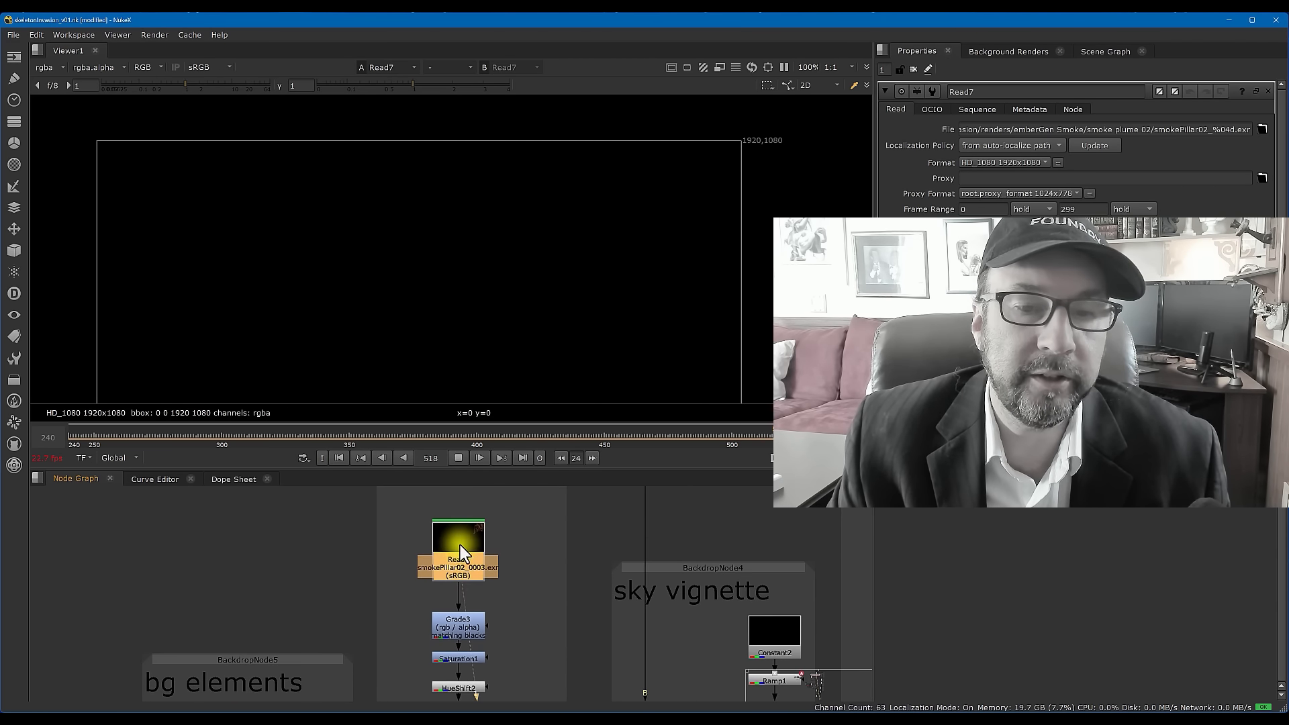
{"action": "left_click_drag", "start_coordinate": [503, 433], "coordinate": [280, 442]}
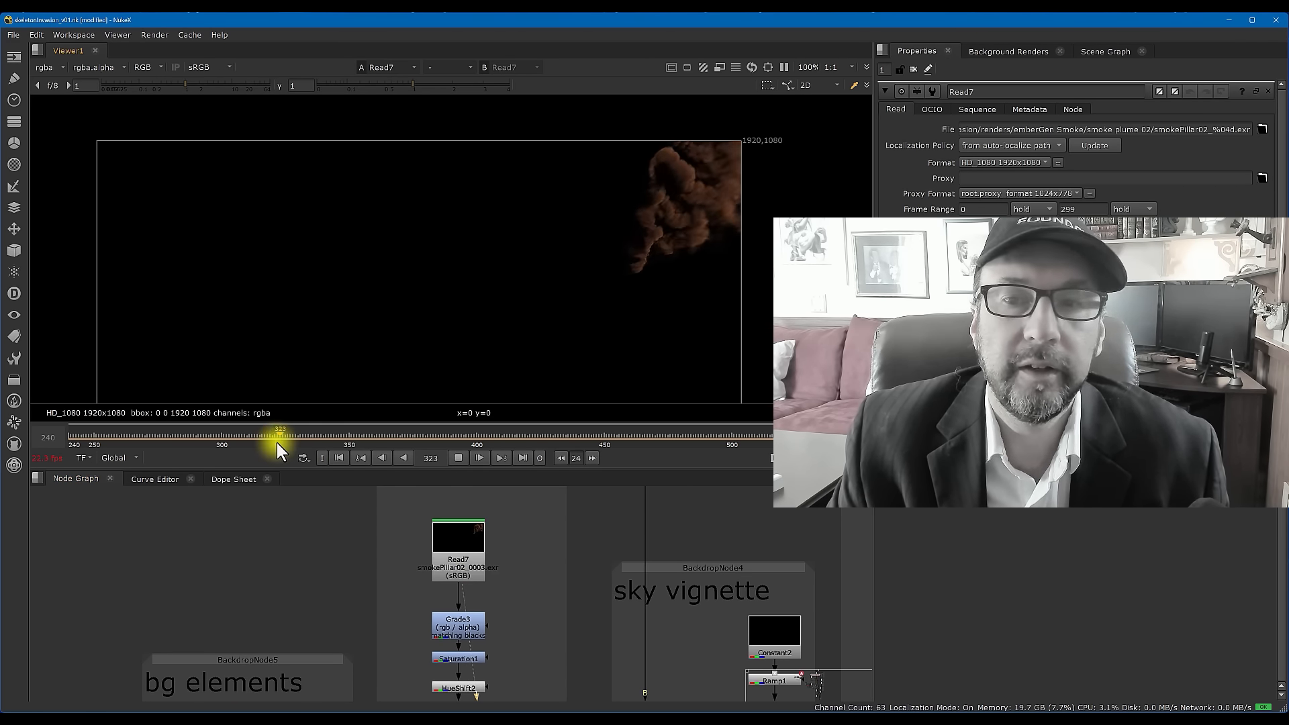
{"action": "left_click", "coordinate": [459, 458]}
- Open the properties of the Grade3 node in the smoke pillar02 branch
{"action": "middle_click_drag", "start_coordinate": [494, 607], "coordinate": [502, 571]}
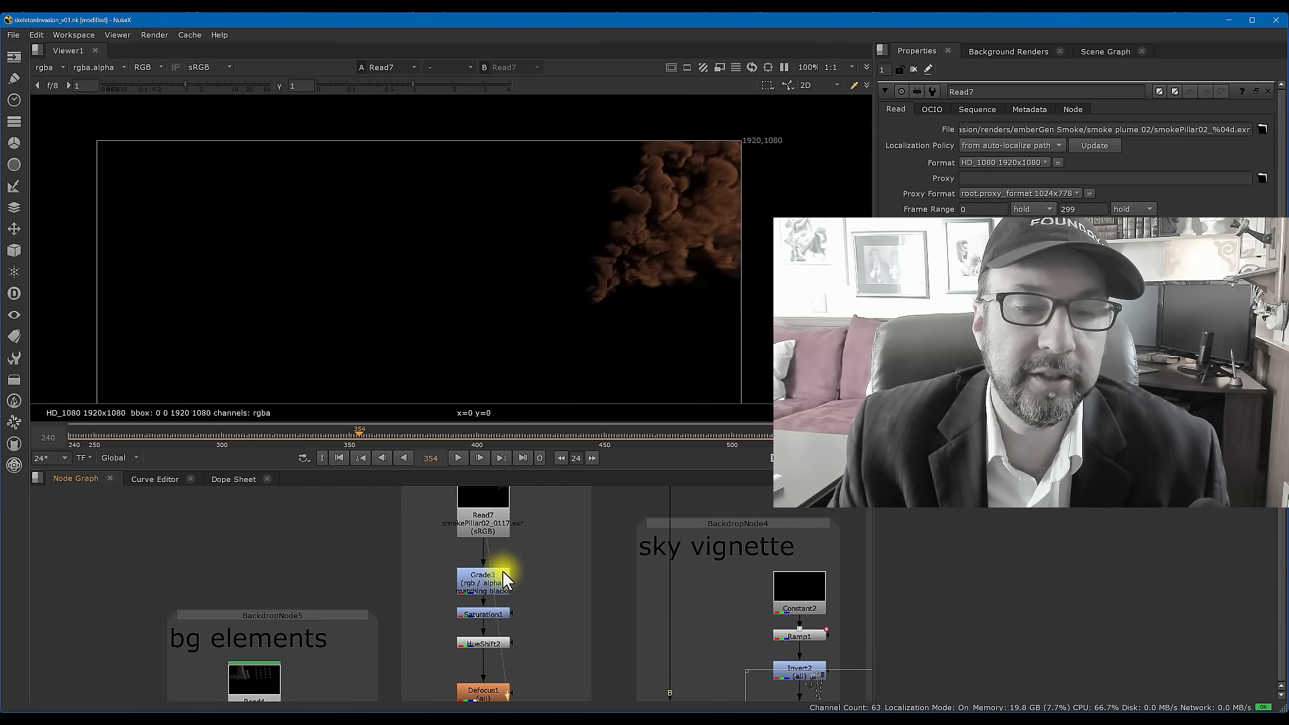
{"action": "double_click", "coordinate": [498, 575]}
{"action": "scroll", "coordinate": [491, 579], "scroll_direction": "up", "scroll_amount": 3}
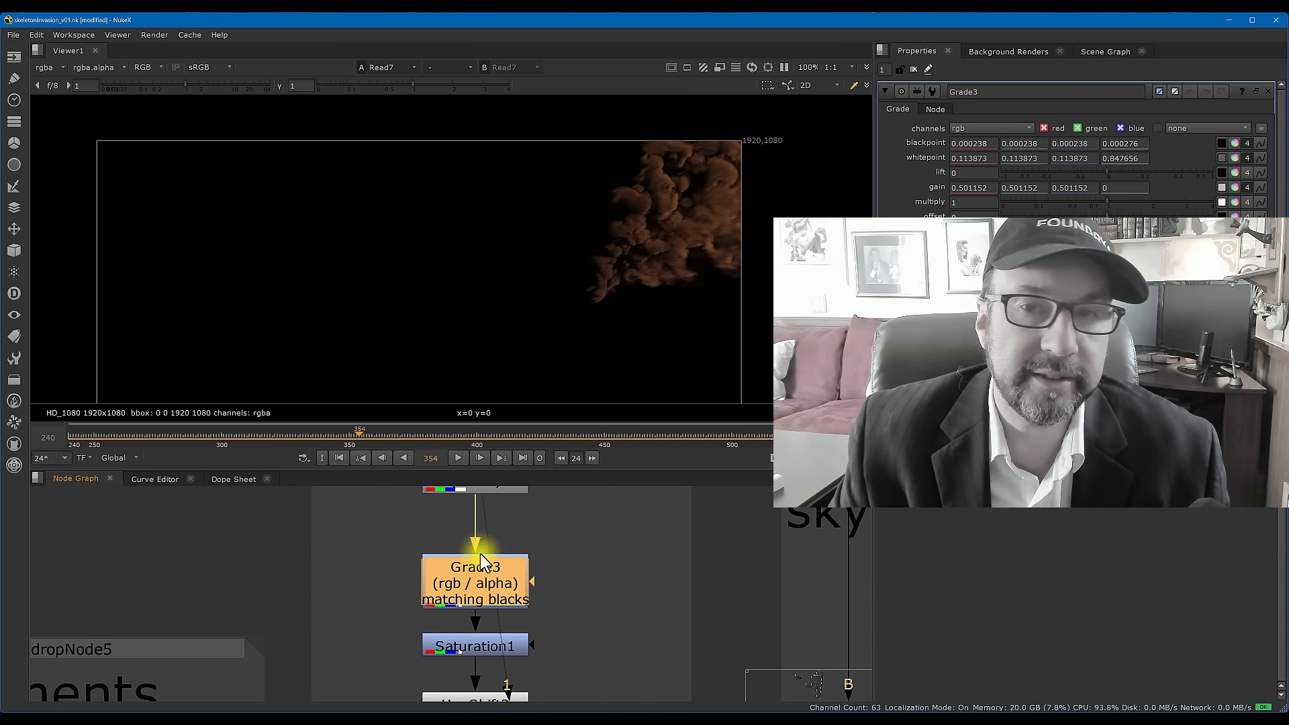
- Show the sunset background plate from the Read2 node in the viewer
{"action": "scroll", "coordinate": [481, 553], "scroll_direction": "down", "scroll_amount": 5}
{"action": "scroll", "coordinate": [563, 643], "scroll_direction": "down", "scroll_amount": 1}
{"action": "middle_click_drag", "start_coordinate": [578, 593], "coordinate": [565, 722]}
{"action": "left_click", "coordinate": [578, 619]}
{"action": "key", "text": "1"}
{"action": "middle_click_drag", "start_coordinate": [446, 695], "coordinate": [512, 531]}
{"action": "middle_click_drag", "start_coordinate": [493, 648], "coordinate": [500, 541]}
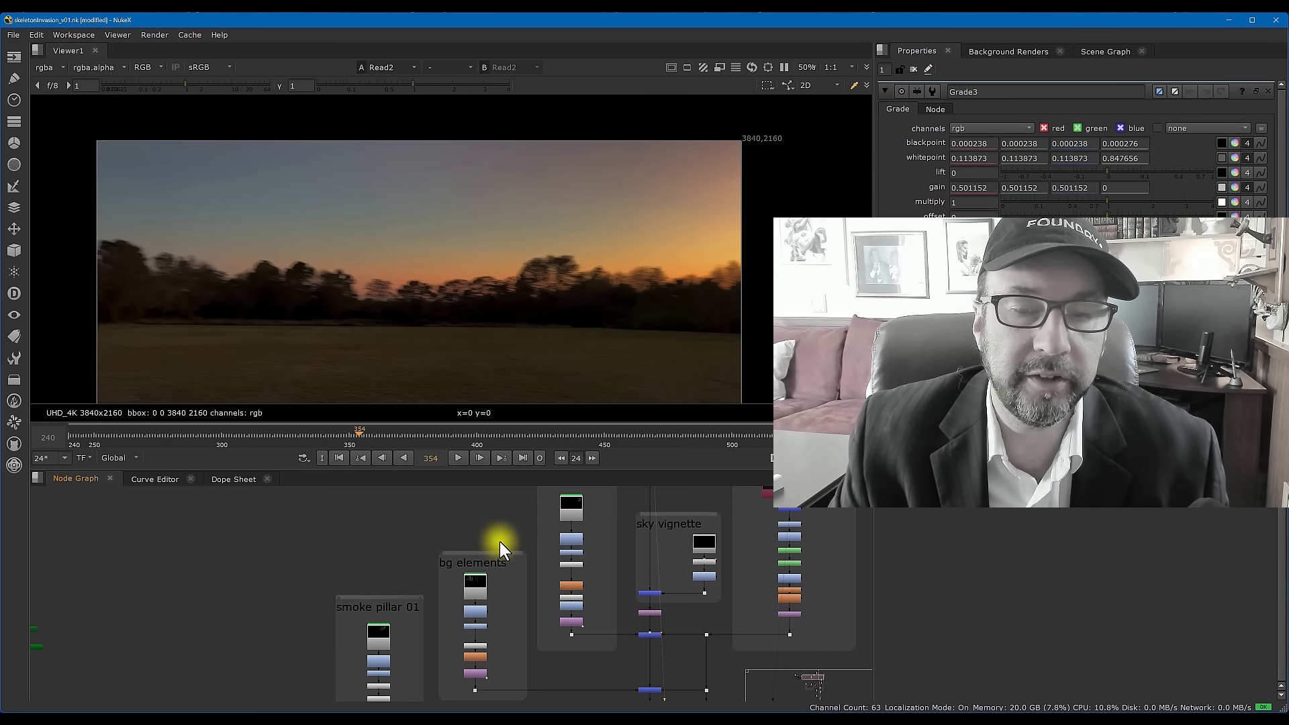
- Disable all processing nodes of the smoke pillar02 branch, from Grade3 down to the lens distortion node
{"action": "scroll", "coordinate": [614, 597], "scroll_direction": "up", "scroll_amount": 4}
{"action": "middle_click_drag", "start_coordinate": [559, 599], "coordinate": [545, 670]}
{"action": "middle_click_drag", "start_coordinate": [524, 623], "coordinate": [531, 598]}
{"action": "left_click_drag", "start_coordinate": [454, 488], "coordinate": [507, 667]}
{"action": "key", "text": "d"}
{"action": "middle_click_drag", "start_coordinate": [571, 688], "coordinate": [565, 603]}
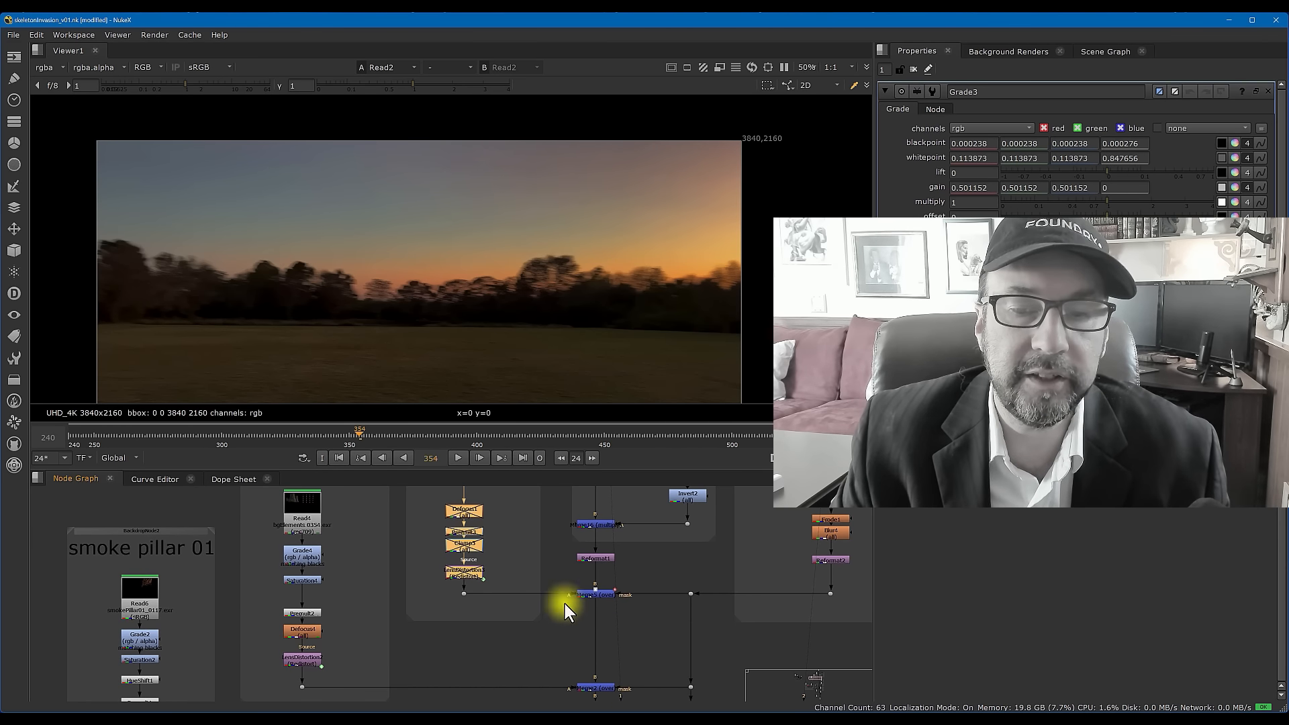
- Show the Merge5 composite in the viewer and examine the untreated smoke against the background plate
{"action": "left_click", "coordinate": [601, 596]}
{"action": "key", "text": "1"}
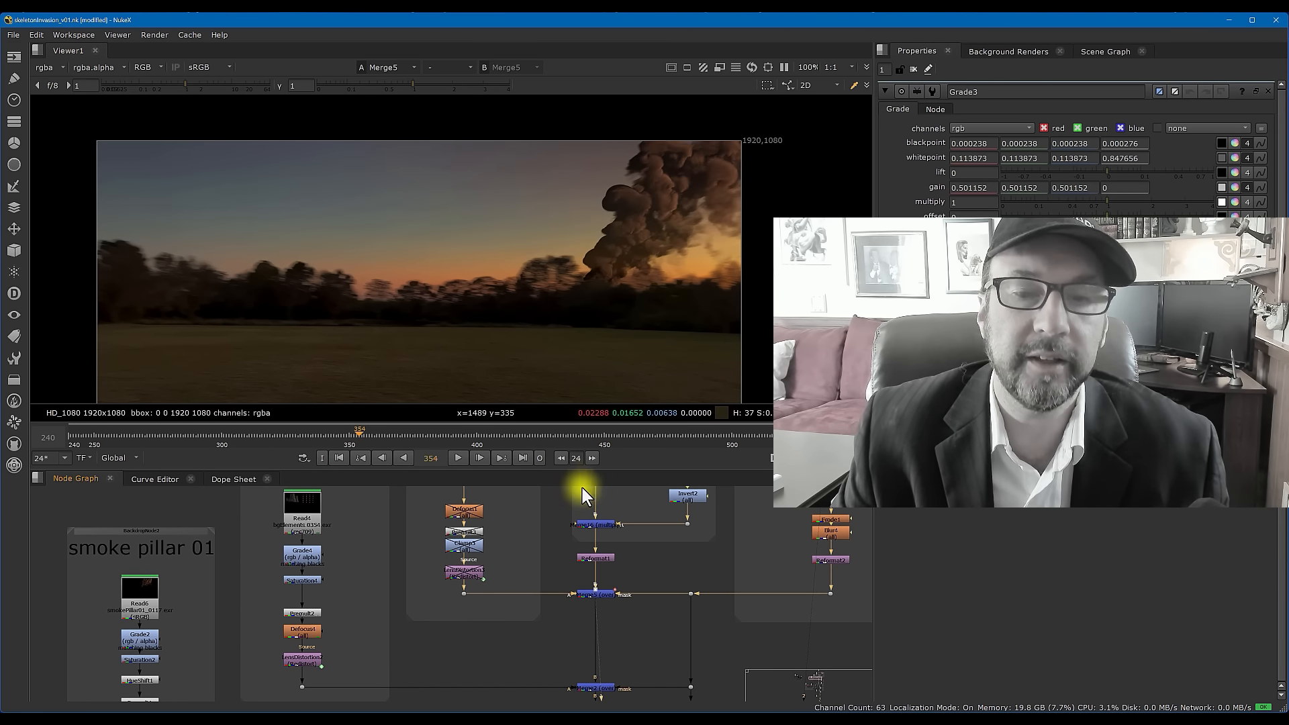
{"action": "middle_click_drag", "start_coordinate": [583, 489], "coordinate": [583, 668]}
{"action": "scroll", "coordinate": [613, 320], "scroll_direction": "up", "scroll_amount": 2}
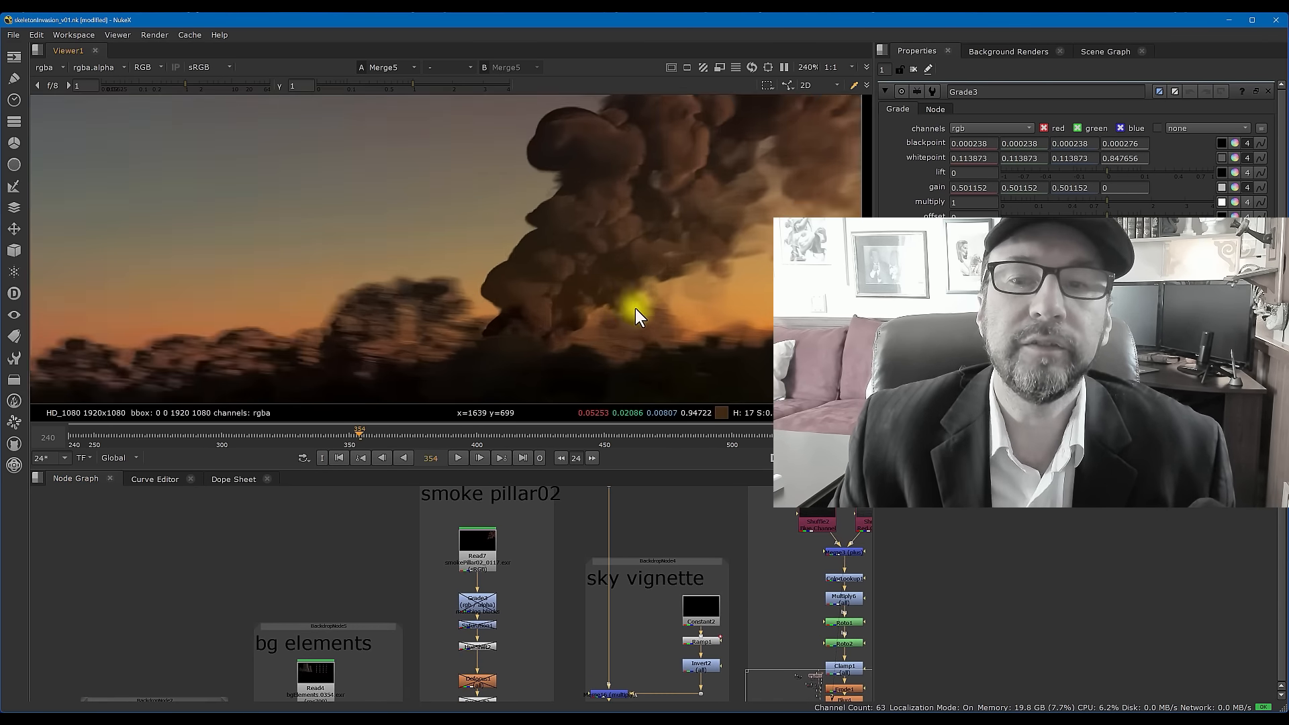
{"action": "scroll", "coordinate": [638, 306], "scroll_direction": "down", "scroll_amount": 3}
{"action": "middle_click_drag", "start_coordinate": [568, 543], "coordinate": [572, 561]}
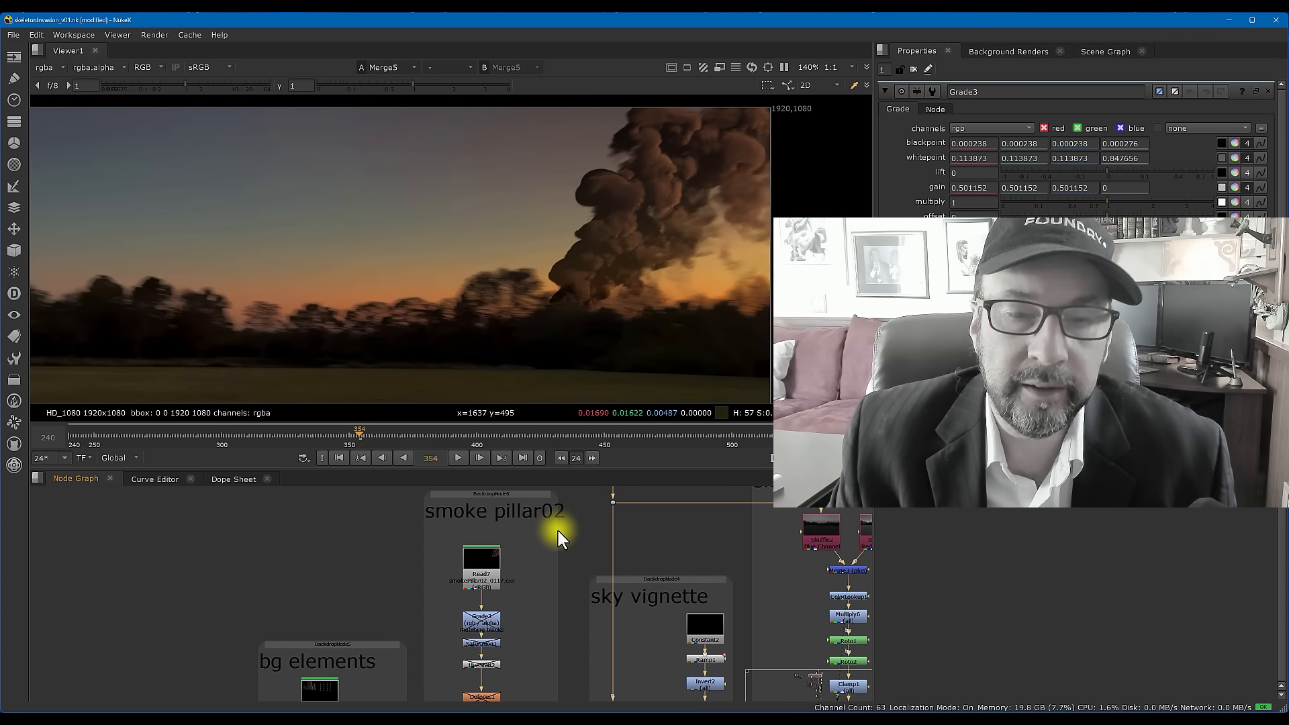
{"action": "middle_click_drag", "start_coordinate": [570, 582], "coordinate": [575, 547]}
{"action": "middle_click_drag", "start_coordinate": [512, 594], "coordinate": [537, 562]}
- Re-enable the Grade3 node in the smoke pillar02 branch and check the whole smoke composite
{"action": "scroll", "coordinate": [537, 562], "scroll_direction": "up", "scroll_amount": 3}
{"action": "left_click", "coordinate": [510, 554]}
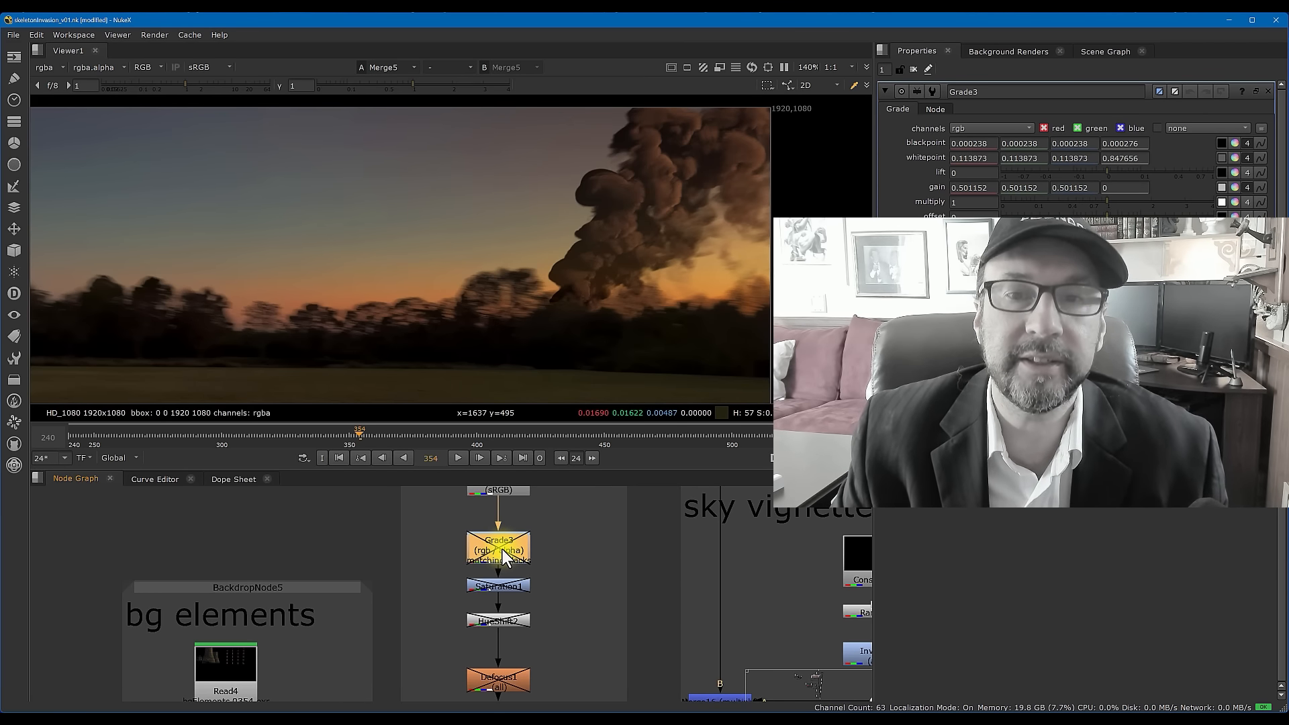
{"action": "key", "text": "d"}
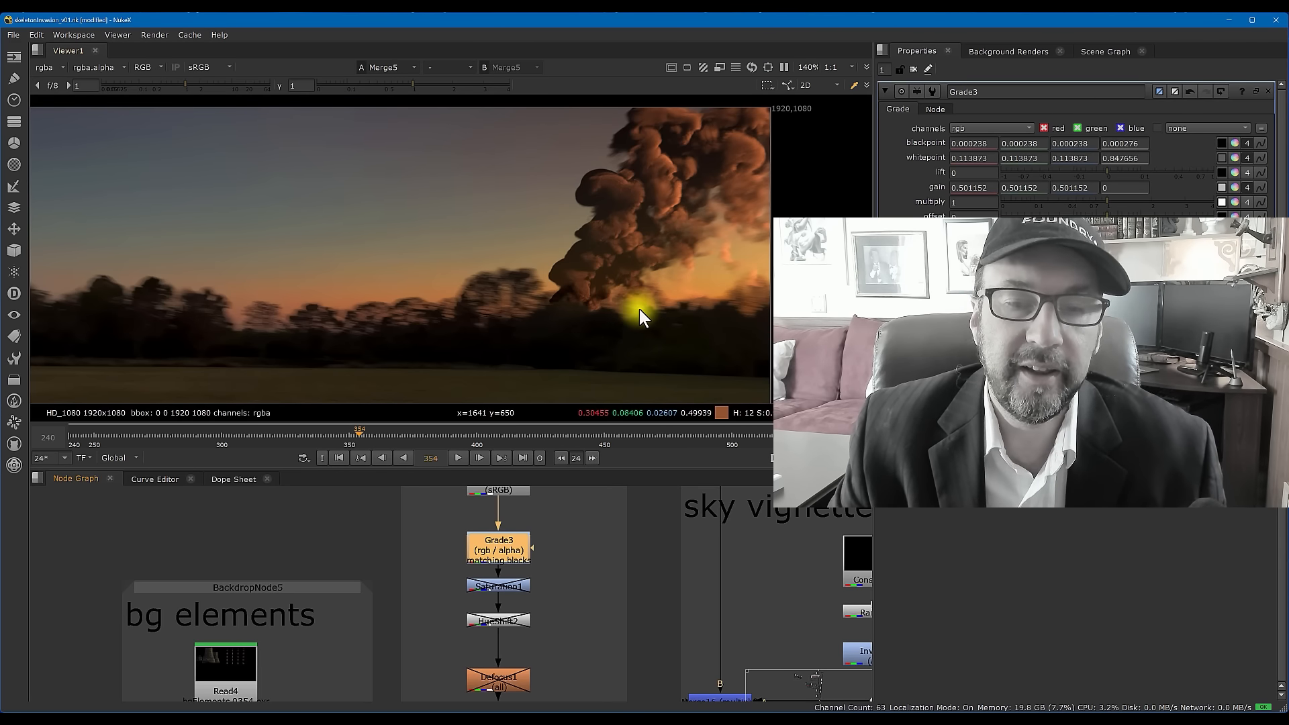
{"action": "scroll", "coordinate": [646, 309], "scroll_direction": "down", "scroll_amount": 3}
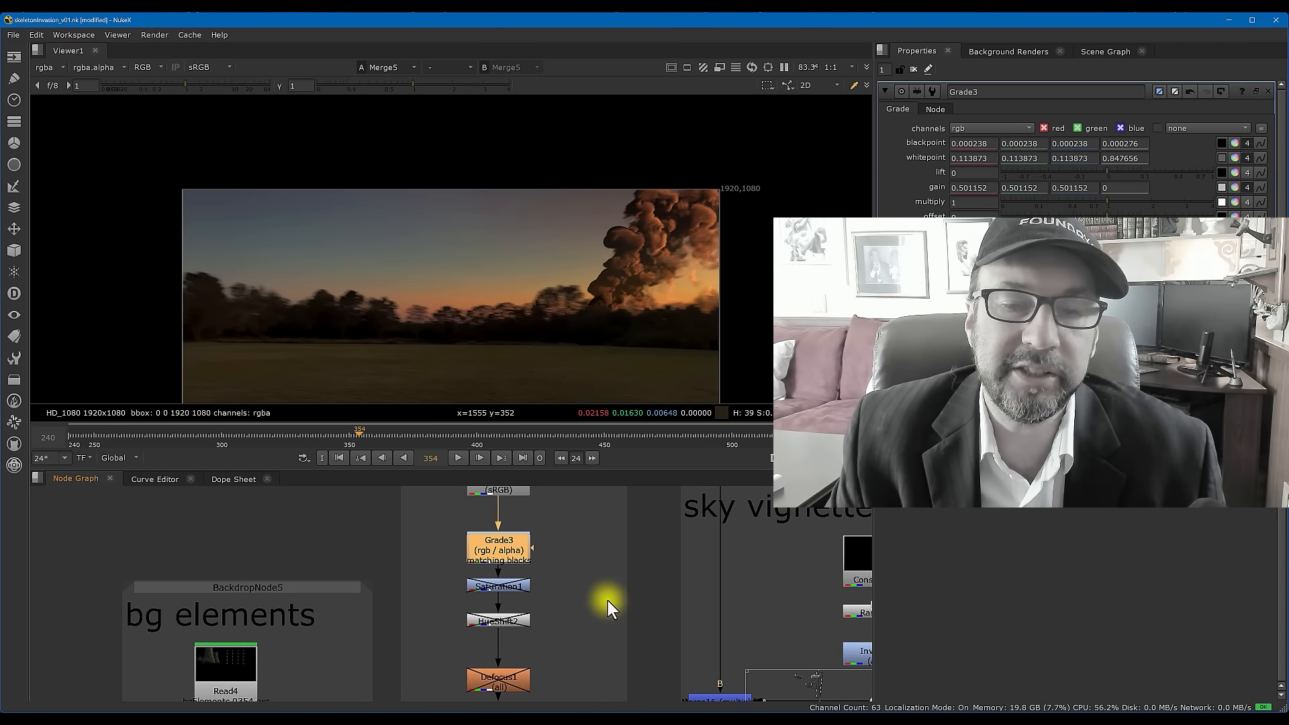
{"action": "scroll", "coordinate": [539, 675], "scroll_direction": "down", "scroll_amount": 6}
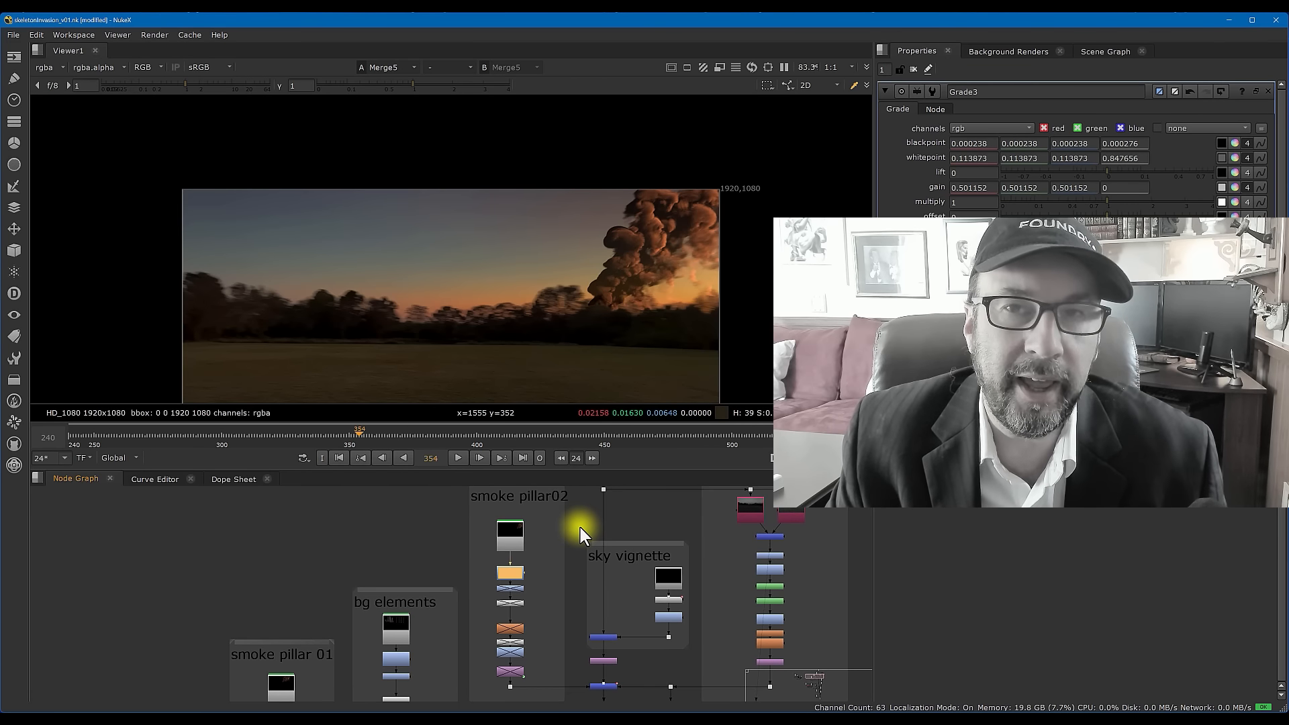
{"action": "left_click", "coordinate": [406, 531]}
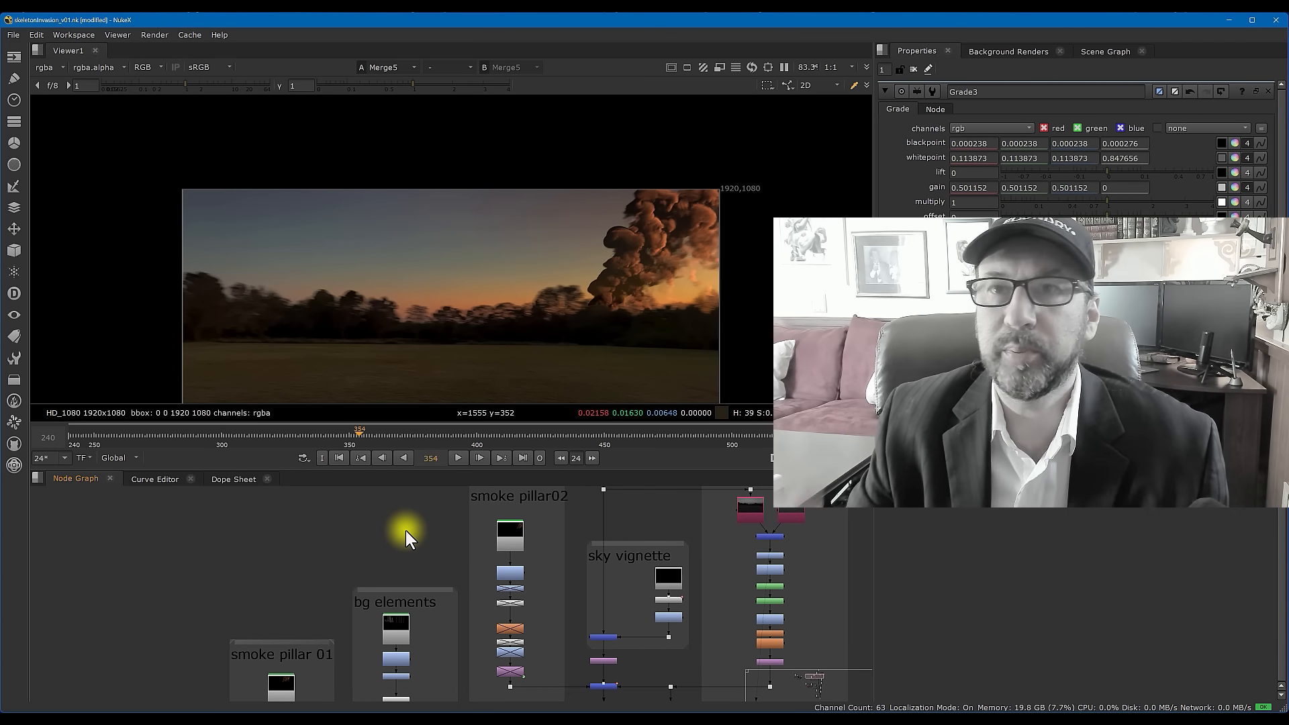
- Preview the smoke plume reference clip on white and delete its Read12 node
{"action": "middle_click_drag", "start_coordinate": [434, 526], "coordinate": [566, 533]}
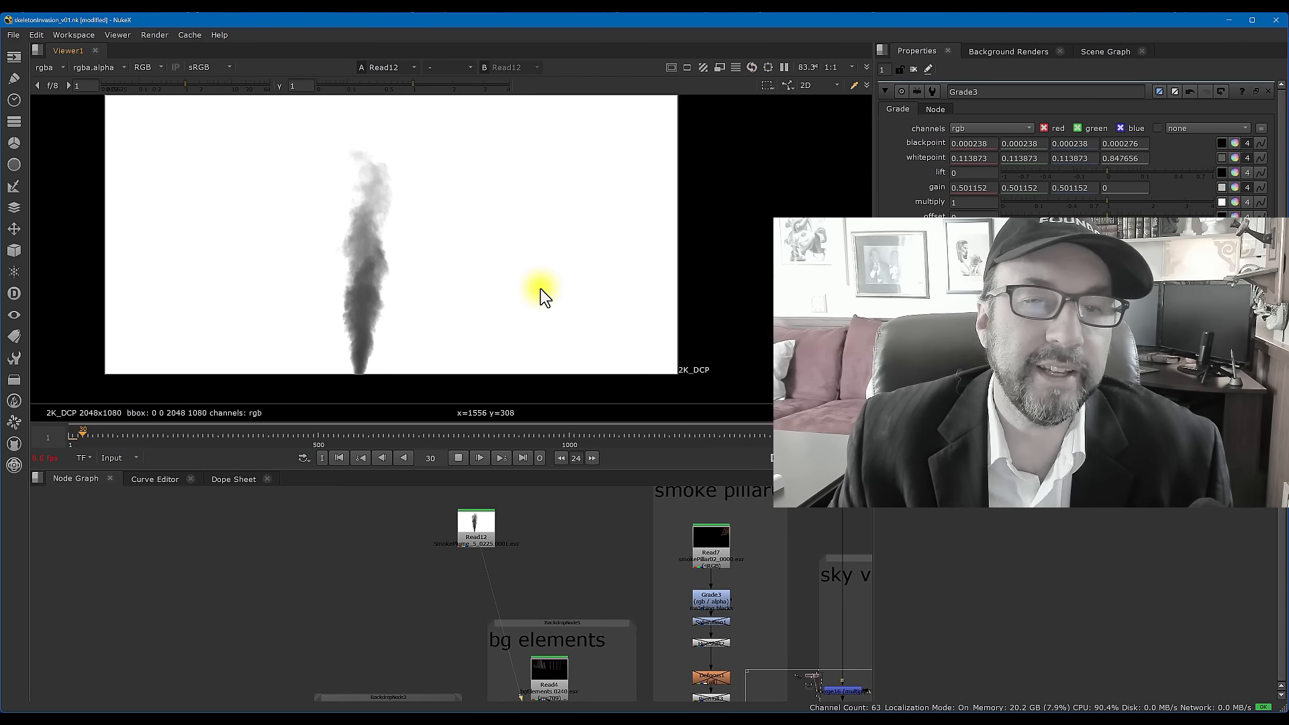
{"action": "middle_click_drag", "start_coordinate": [463, 285], "coordinate": [559, 280]}
{"action": "scroll", "coordinate": [538, 293], "scroll_direction": "up", "scroll_amount": 2}
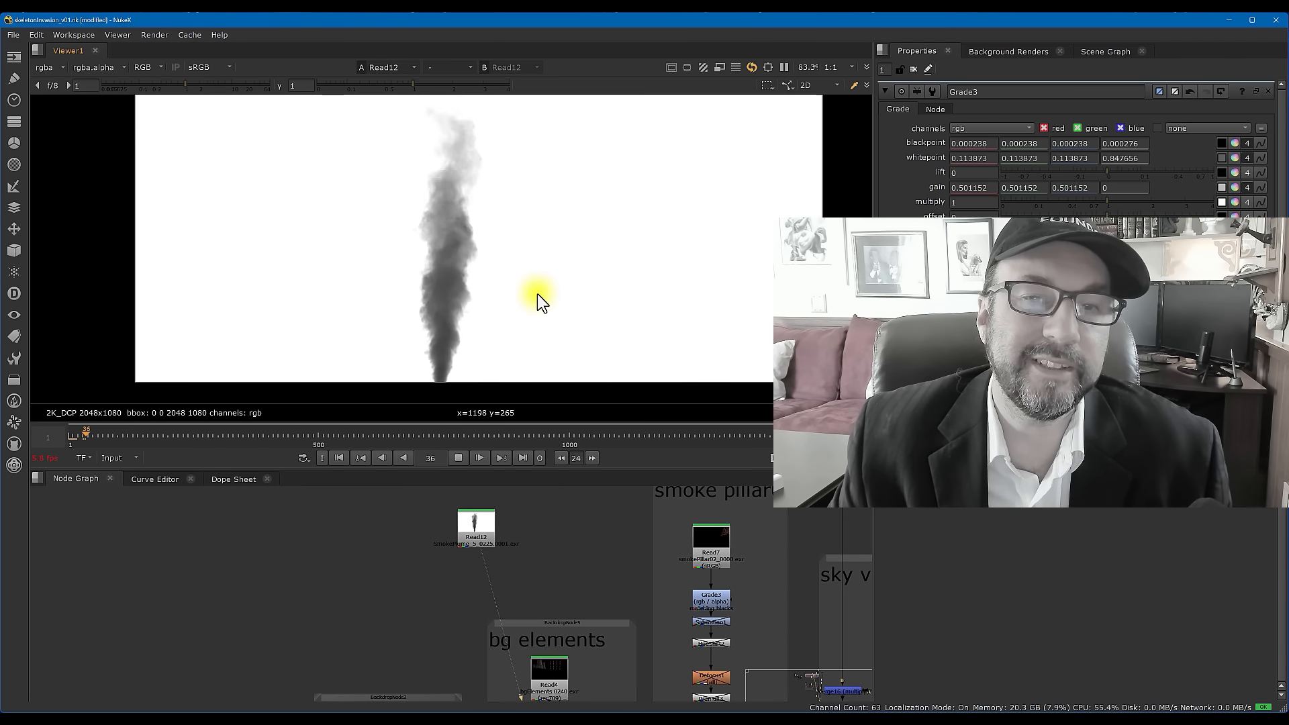
{"action": "scroll", "coordinate": [536, 293], "scroll_direction": "down", "scroll_amount": 2}
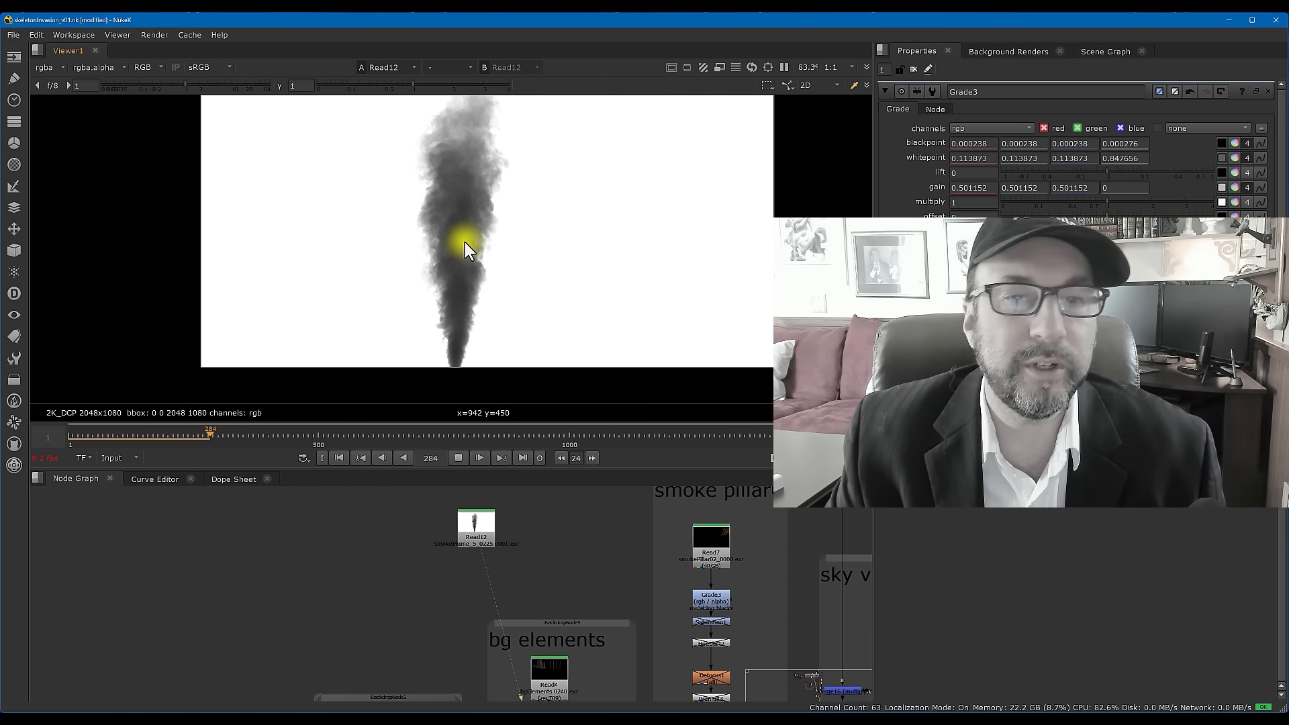
{"action": "left_click", "coordinate": [484, 532]}
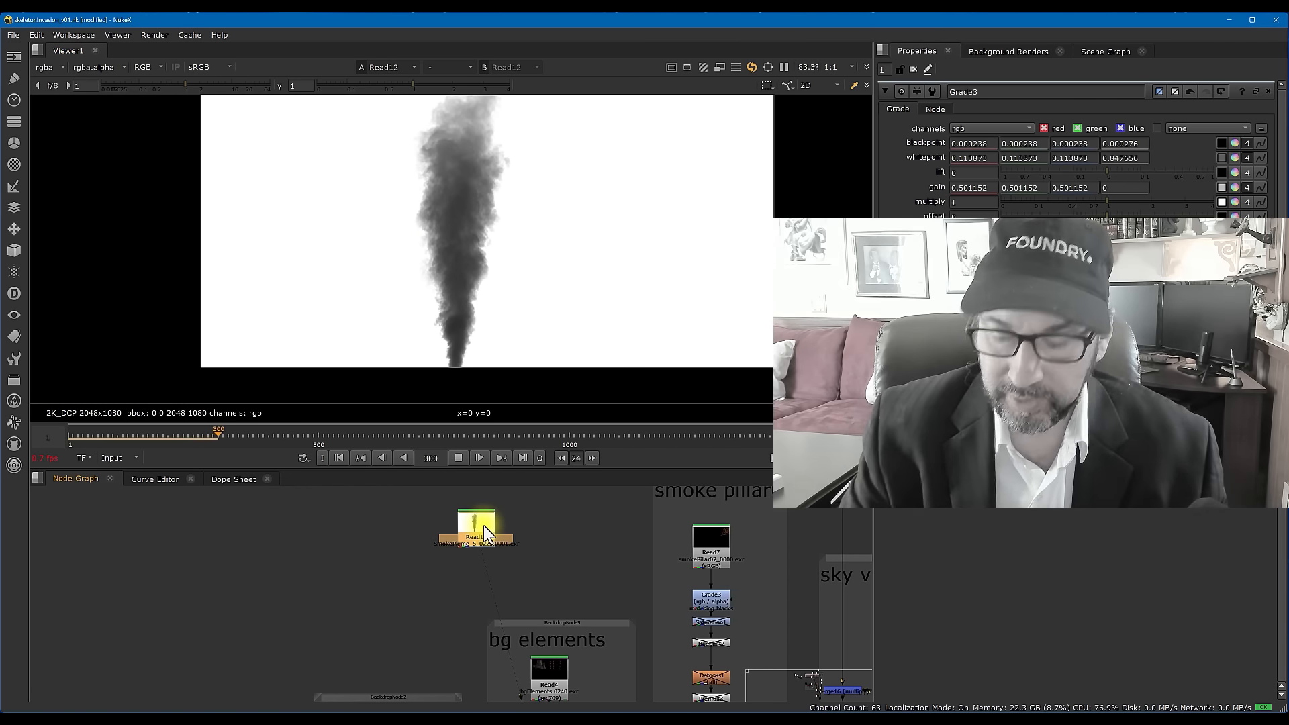
{"action": "key", "text": "Delete"}
- Show the Grade4 output of the bg elements branch in the viewer
{"action": "middle_click_drag", "start_coordinate": [494, 557], "coordinate": [410, 458]}
{"action": "left_click", "coordinate": [465, 627]}
{"action": "key", "text": "1"}
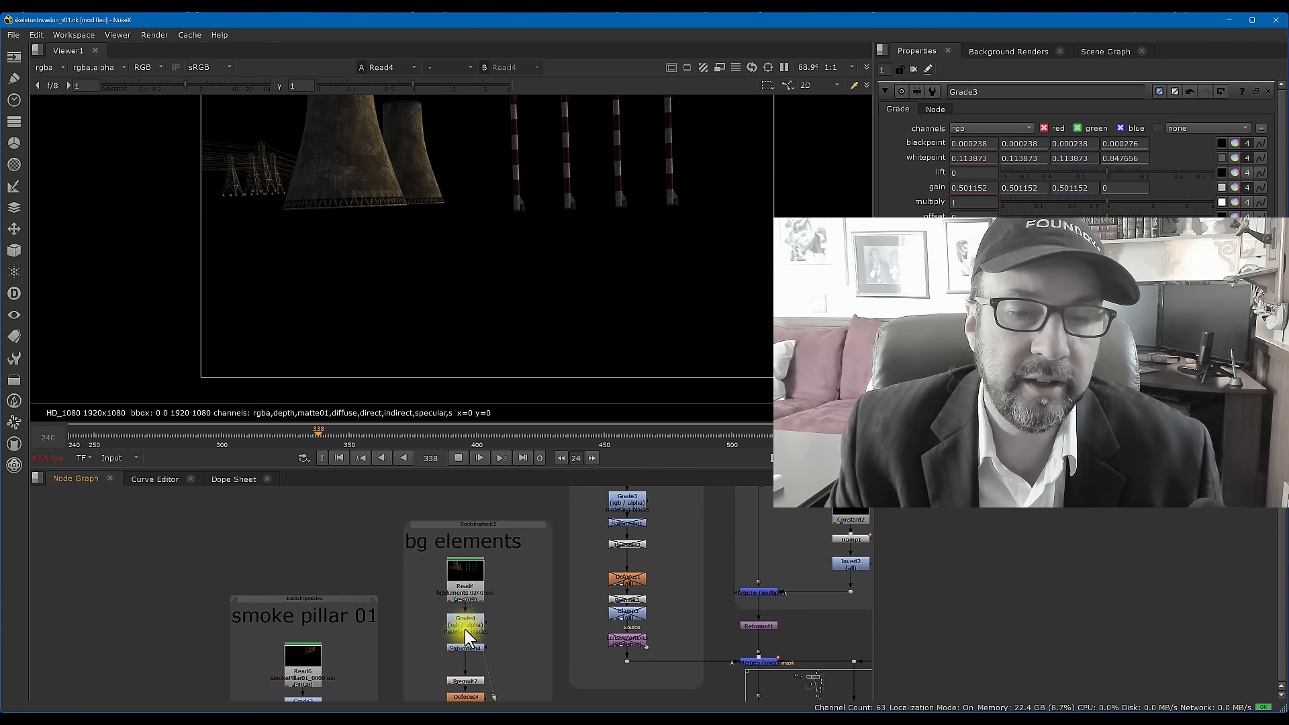
{"action": "scroll", "coordinate": [572, 194], "scroll_direction": "down", "scroll_amount": 2}
{"action": "middle_click_drag", "start_coordinate": [586, 513], "coordinate": [547, 647]}
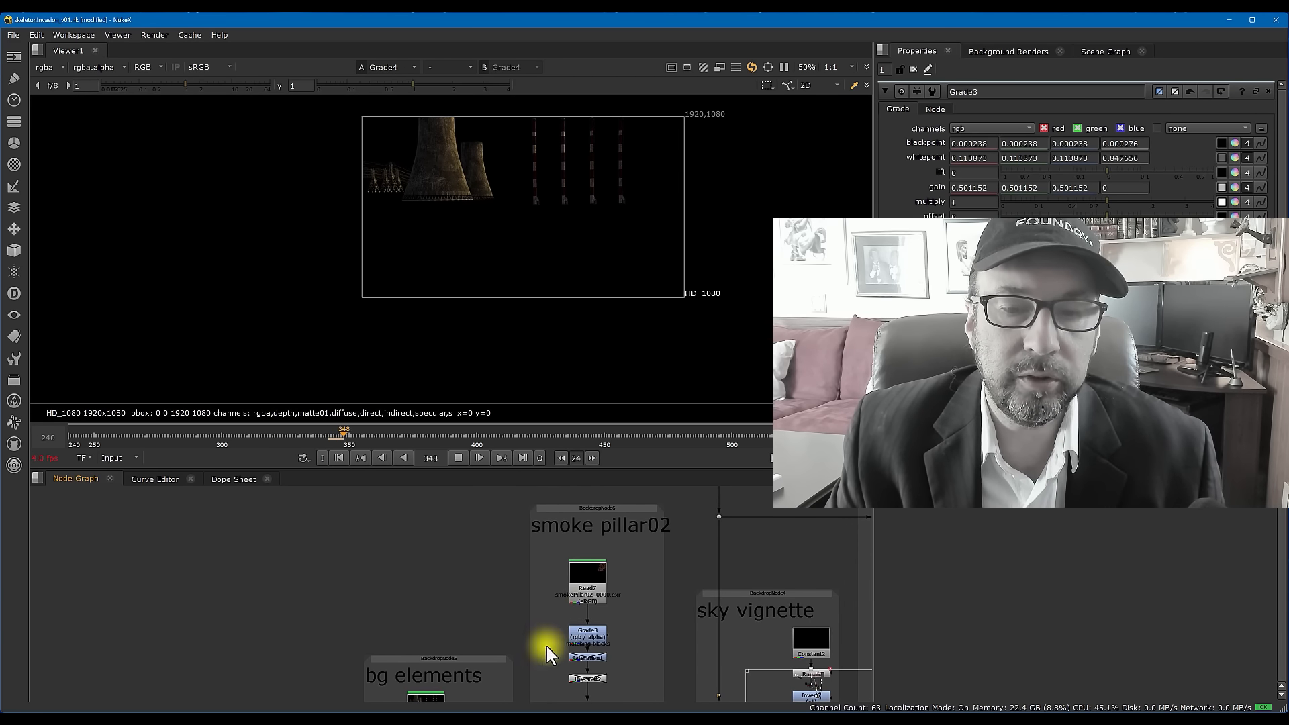
- Show the Grade3 output of the smoke pillar02 branch in the viewer and examine the graded smoke
{"action": "left_click", "coordinate": [586, 634]}
{"action": "key", "text": "1"}
{"action": "scroll", "coordinate": [618, 318], "scroll_direction": "down", "scroll_amount": 1}
{"action": "scroll", "coordinate": [619, 228], "scroll_direction": "up", "scroll_amount": 4}
{"action": "middle_click_drag", "start_coordinate": [636, 200], "coordinate": [581, 236]}
{"action": "scroll", "coordinate": [582, 237], "scroll_direction": "up", "scroll_amount": 1}
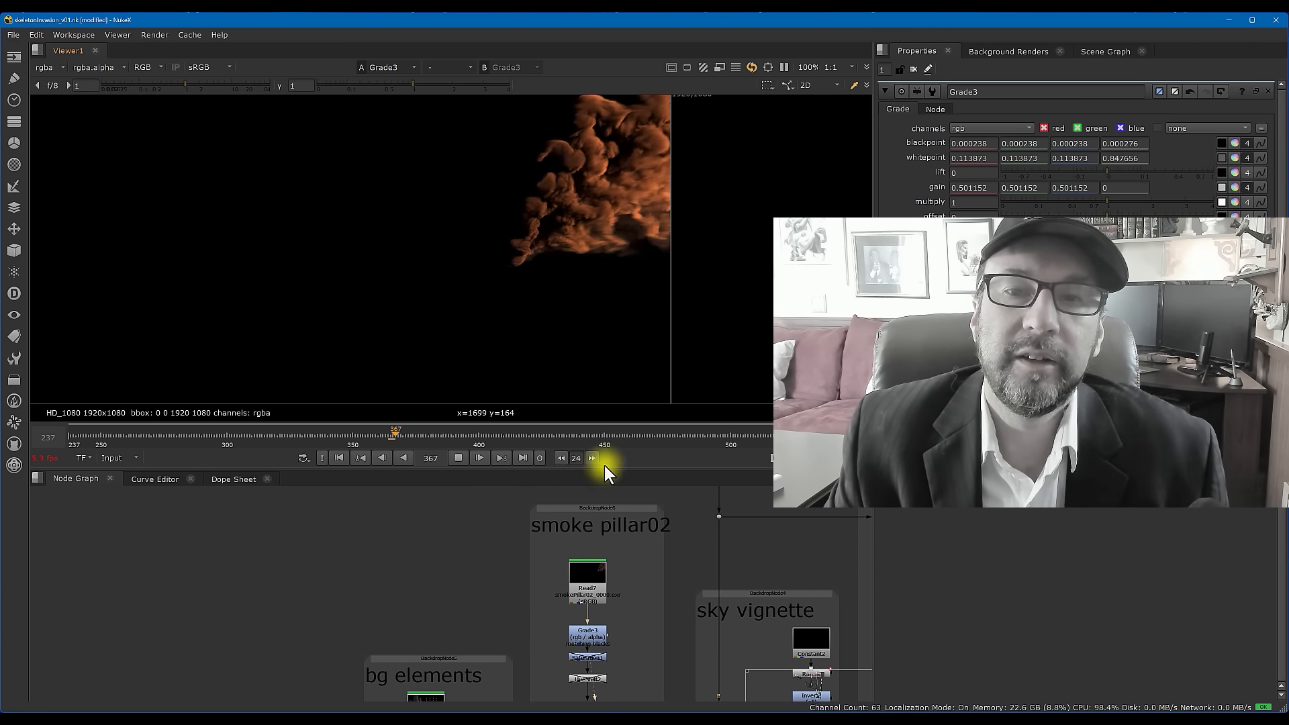
- Show the Merge5 composite in the viewer, jump back to frame 109 and stop playback
{"action": "middle_click_drag", "start_coordinate": [578, 636], "coordinate": [467, 490]}
{"action": "scroll", "coordinate": [551, 640], "scroll_direction": "down", "scroll_amount": 1}
{"action": "left_click", "coordinate": [602, 644]}
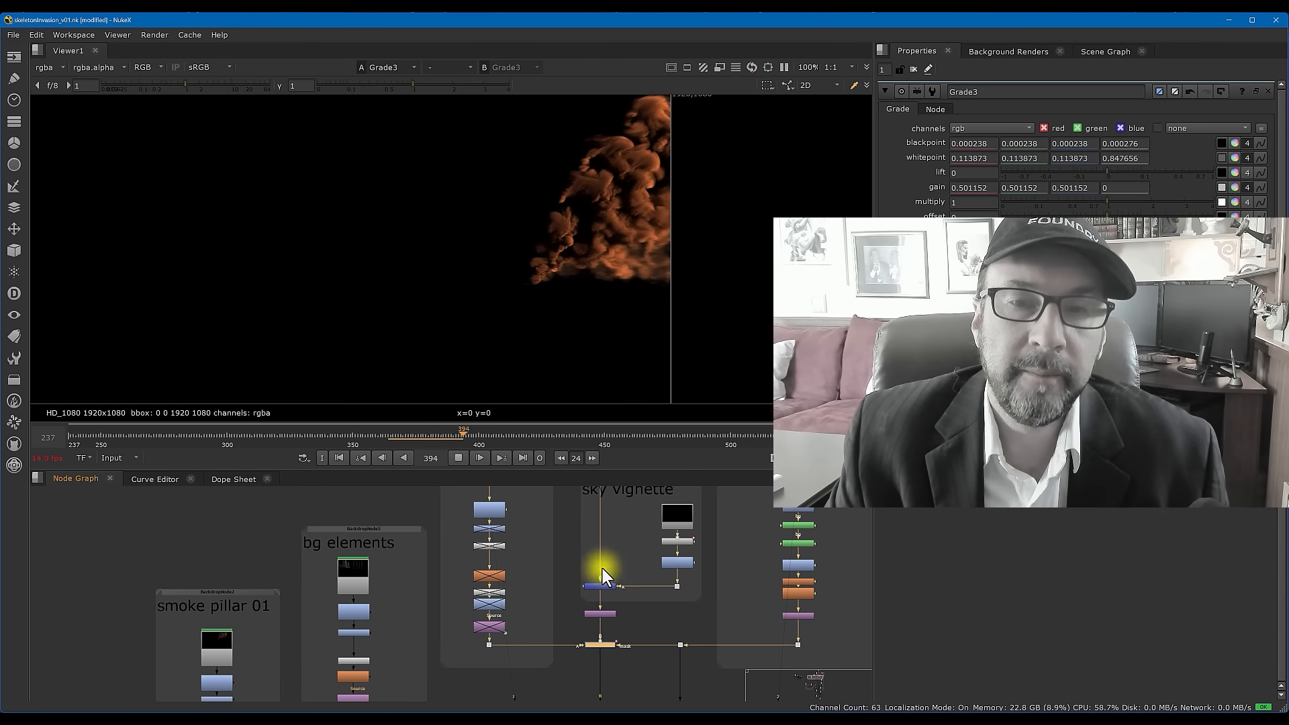
{"action": "key", "text": "1"}
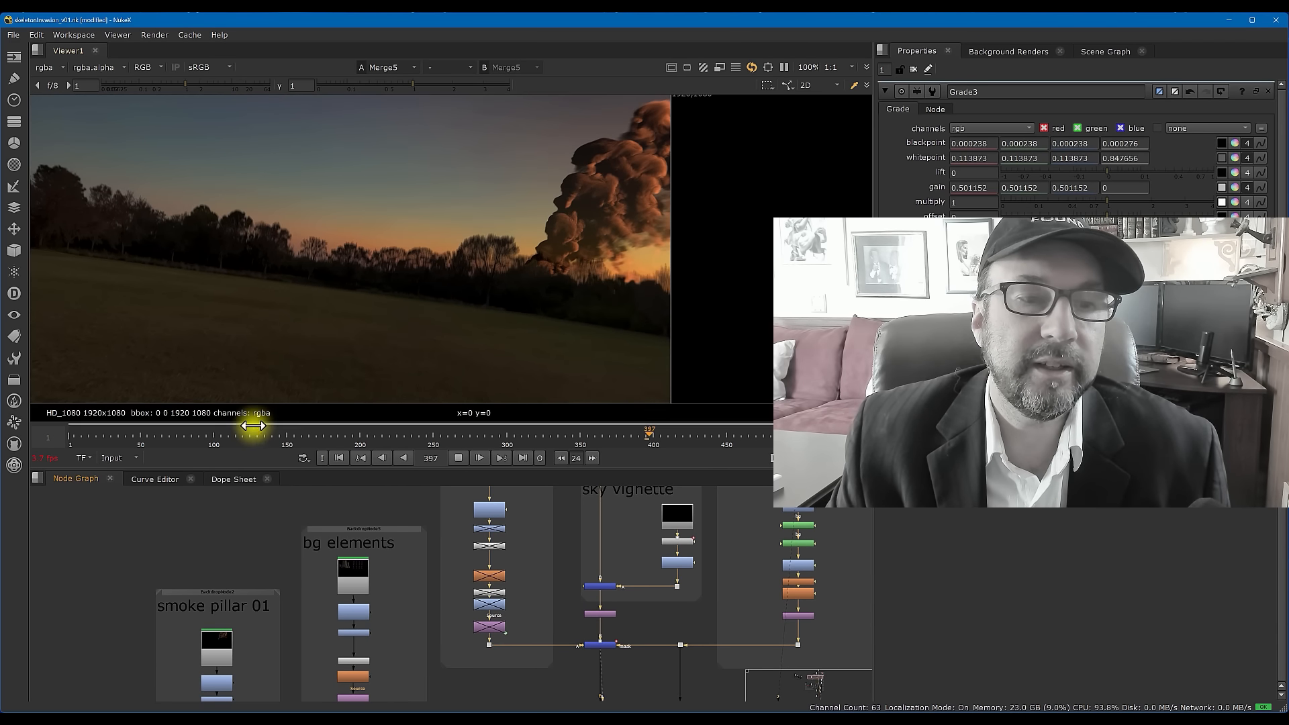
{"action": "left_click", "coordinate": [226, 438]}
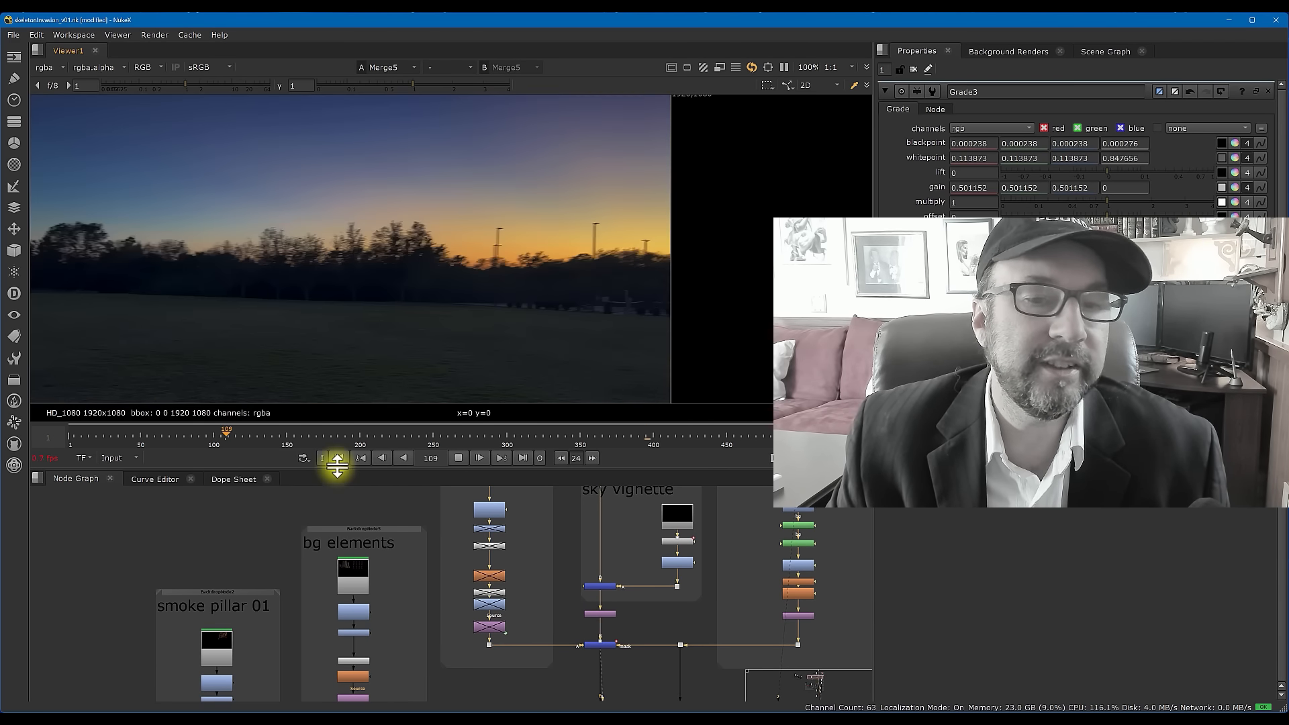
{"action": "left_click", "coordinate": [465, 462]}
- Scrub the composite to frame 266 and examine the graded smoke pillar above the trees
{"action": "left_click", "coordinate": [311, 438]}
{"action": "left_click_drag", "start_coordinate": [311, 437], "coordinate": [473, 437]}
{"action": "middle_click_drag", "start_coordinate": [570, 200], "coordinate": [566, 259]}
{"action": "scroll", "coordinate": [521, 313], "scroll_direction": "up", "scroll_amount": 3}
{"action": "left_click", "coordinate": [457, 441]}
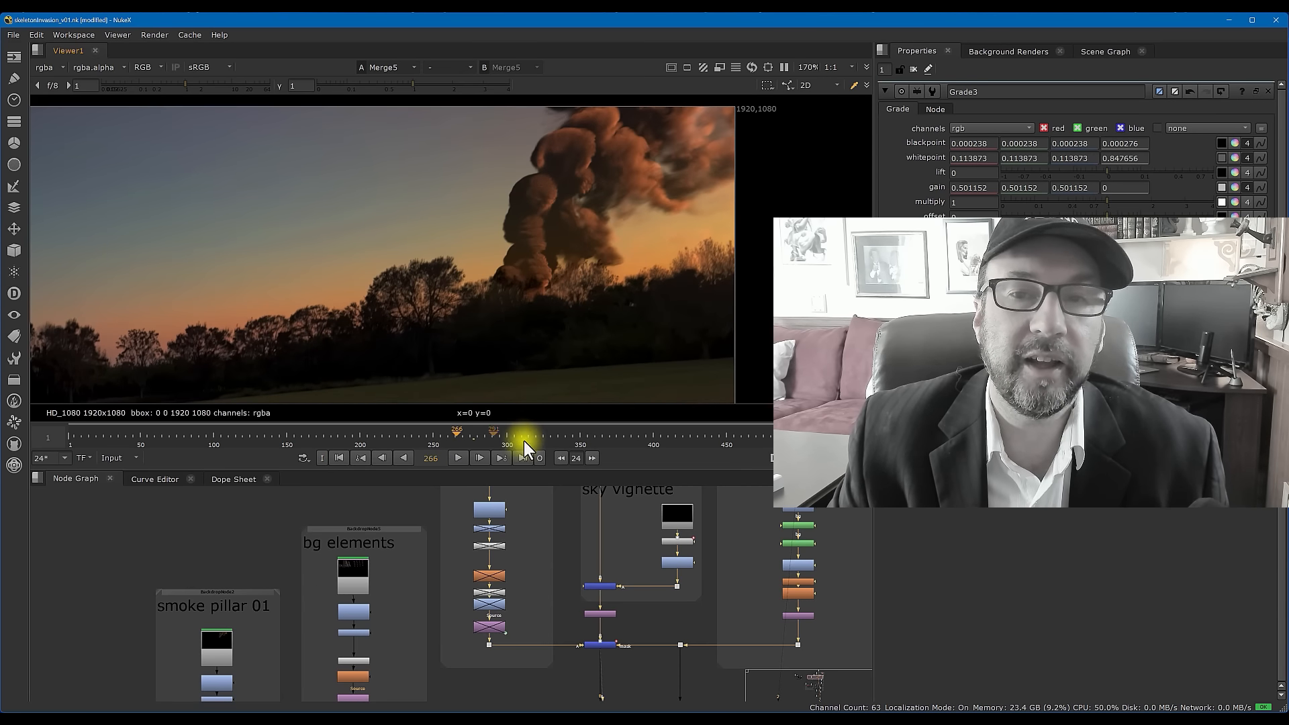
{"action": "scroll", "coordinate": [639, 290], "scroll_direction": "down", "scroll_amount": 1}
{"action": "middle_click_drag", "start_coordinate": [640, 290], "coordinate": [658, 253]}
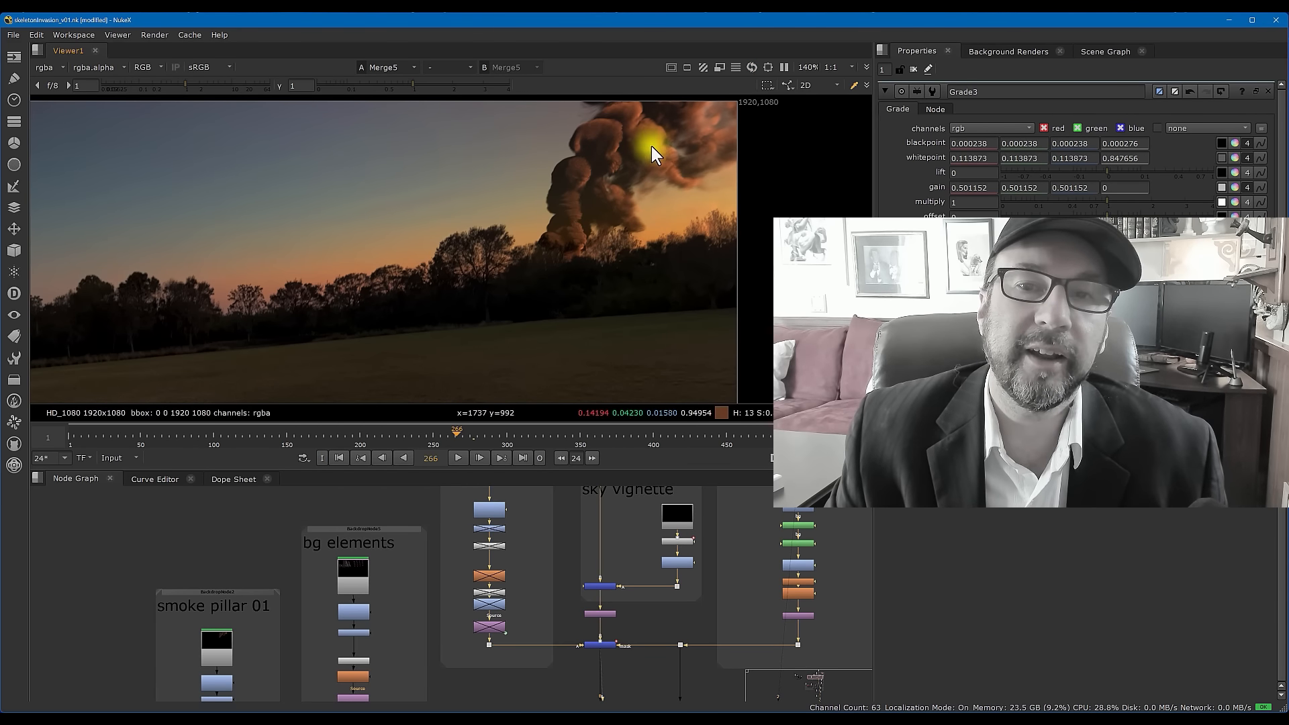
- Re-enable the Saturation1 and HueShift2 nodes in the smoke pillar02 branch
{"action": "middle_click_drag", "start_coordinate": [546, 567], "coordinate": [575, 611]}
{"action": "scroll", "coordinate": [543, 581], "scroll_direction": "up", "scroll_amount": 3}
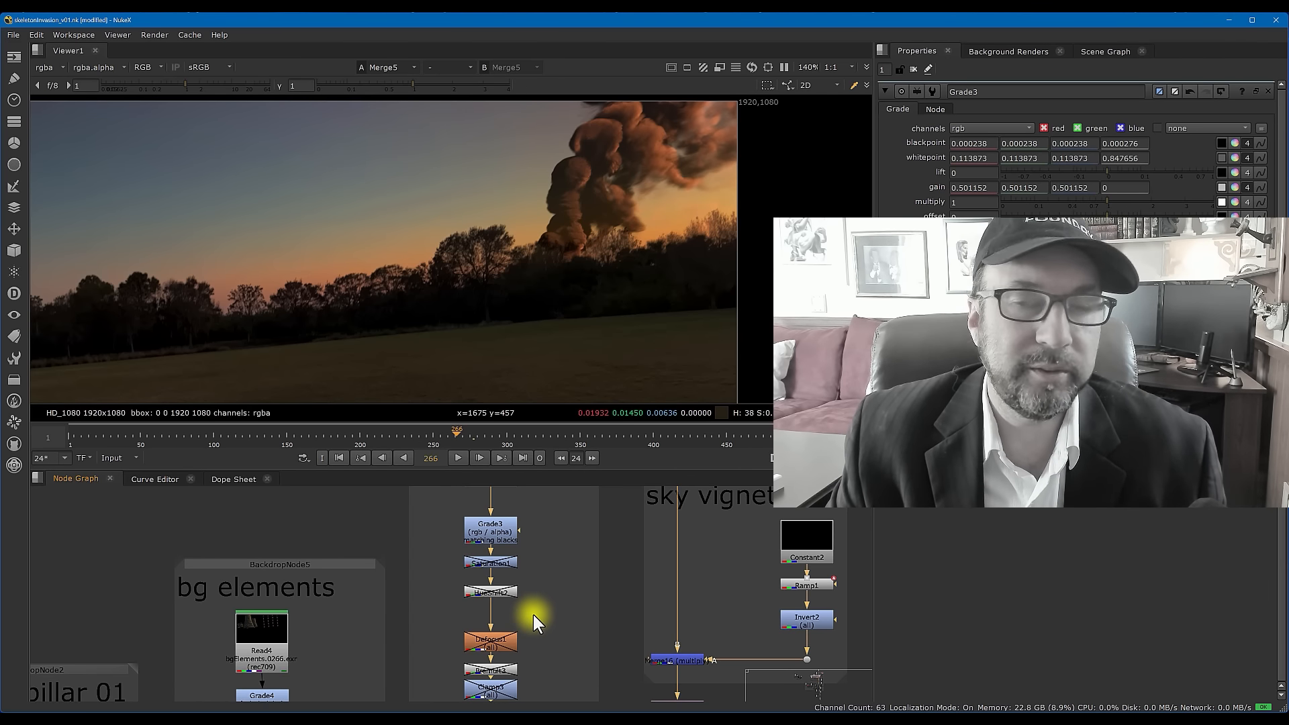
{"action": "left_click", "coordinate": [509, 563]}
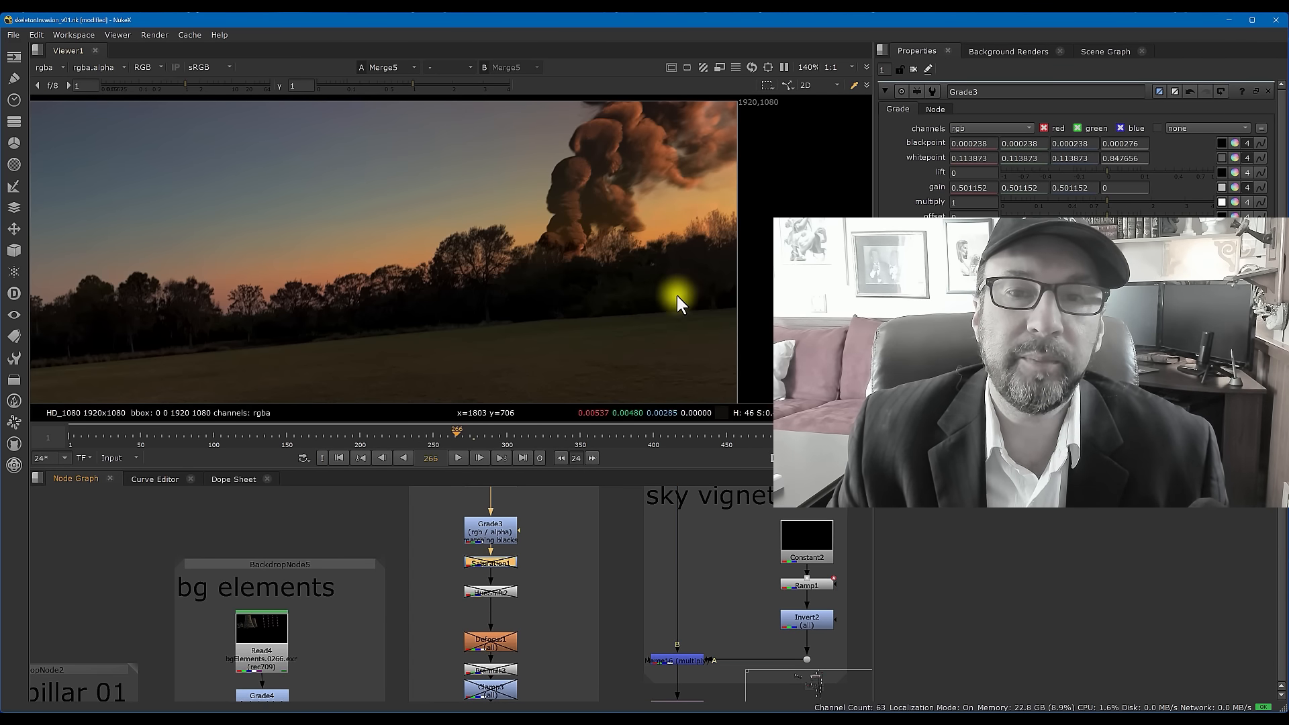
{"action": "middle_click_drag", "start_coordinate": [677, 295], "coordinate": [666, 331]}
{"action": "key", "text": "d"}
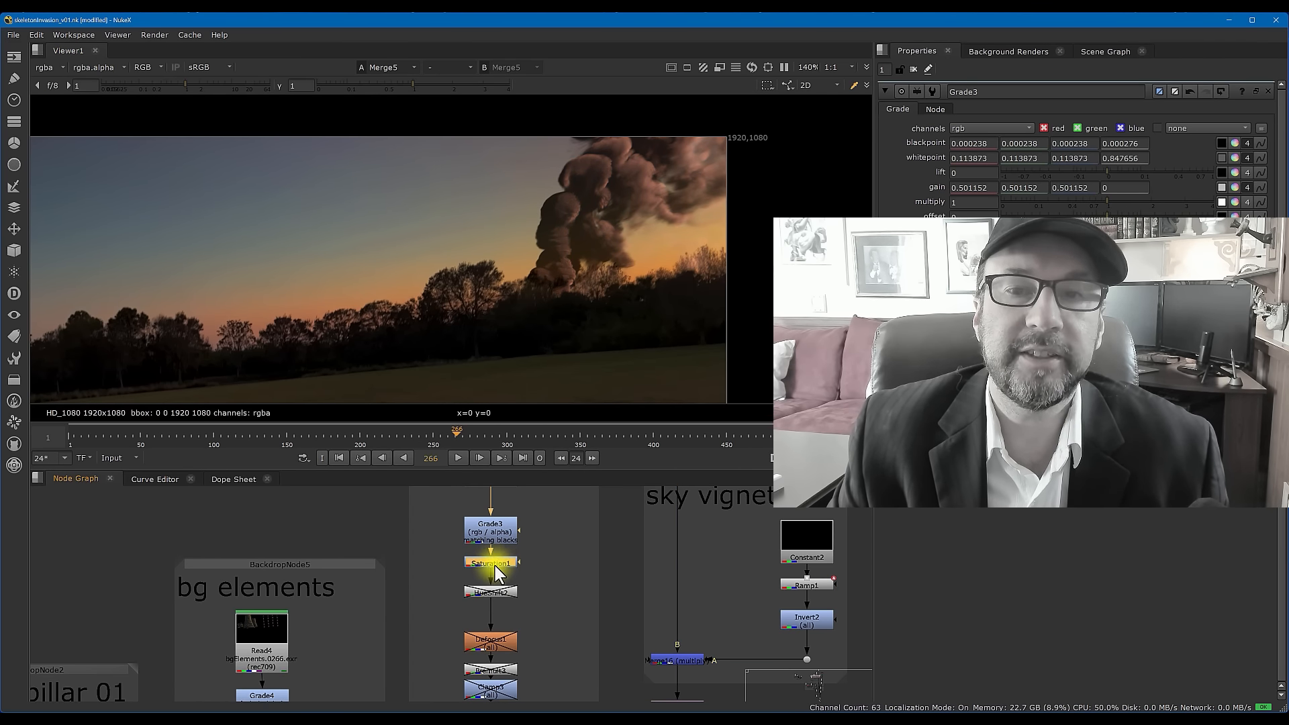
{"action": "left_click", "coordinate": [493, 593]}
{"action": "key", "text": "d"}
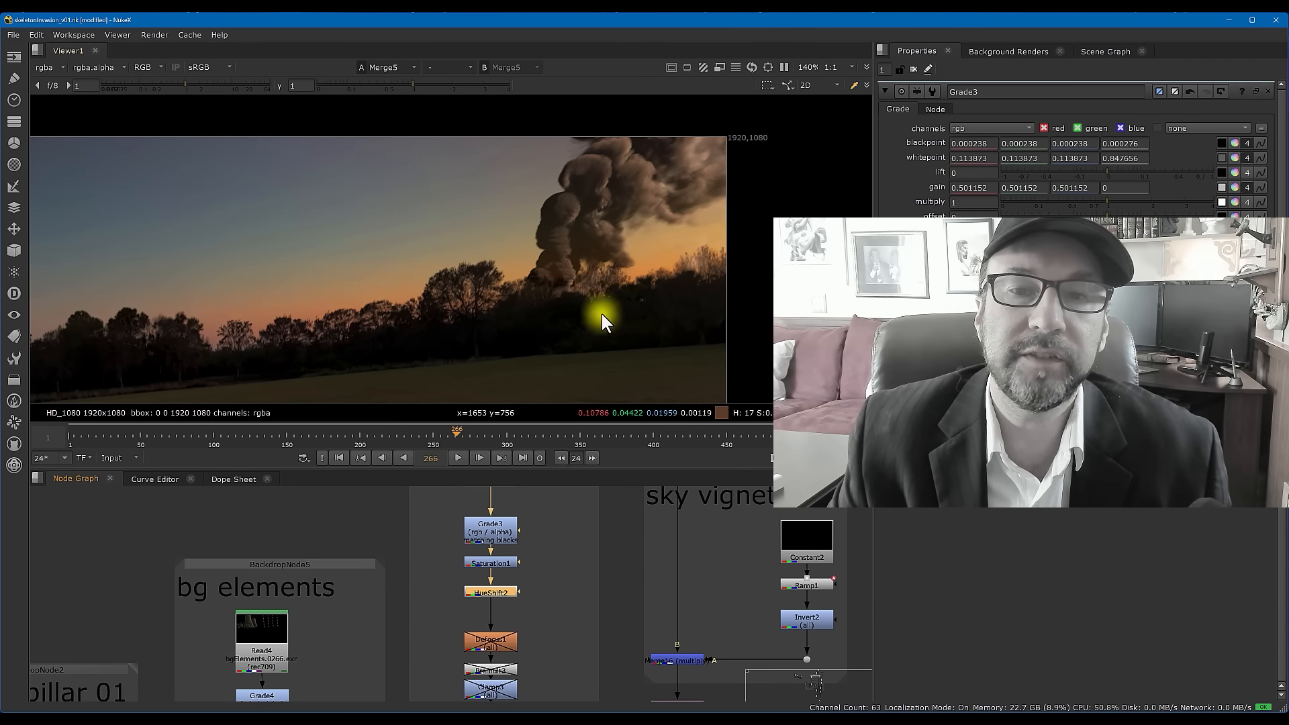
- Re-enable the Defocus1 node in the smoke pillar02 branch and inspect the smoke's softness in the composite
{"action": "middle_click_drag", "start_coordinate": [606, 339], "coordinate": [620, 310]}
{"action": "middle_click_drag", "start_coordinate": [526, 591], "coordinate": [530, 549]}
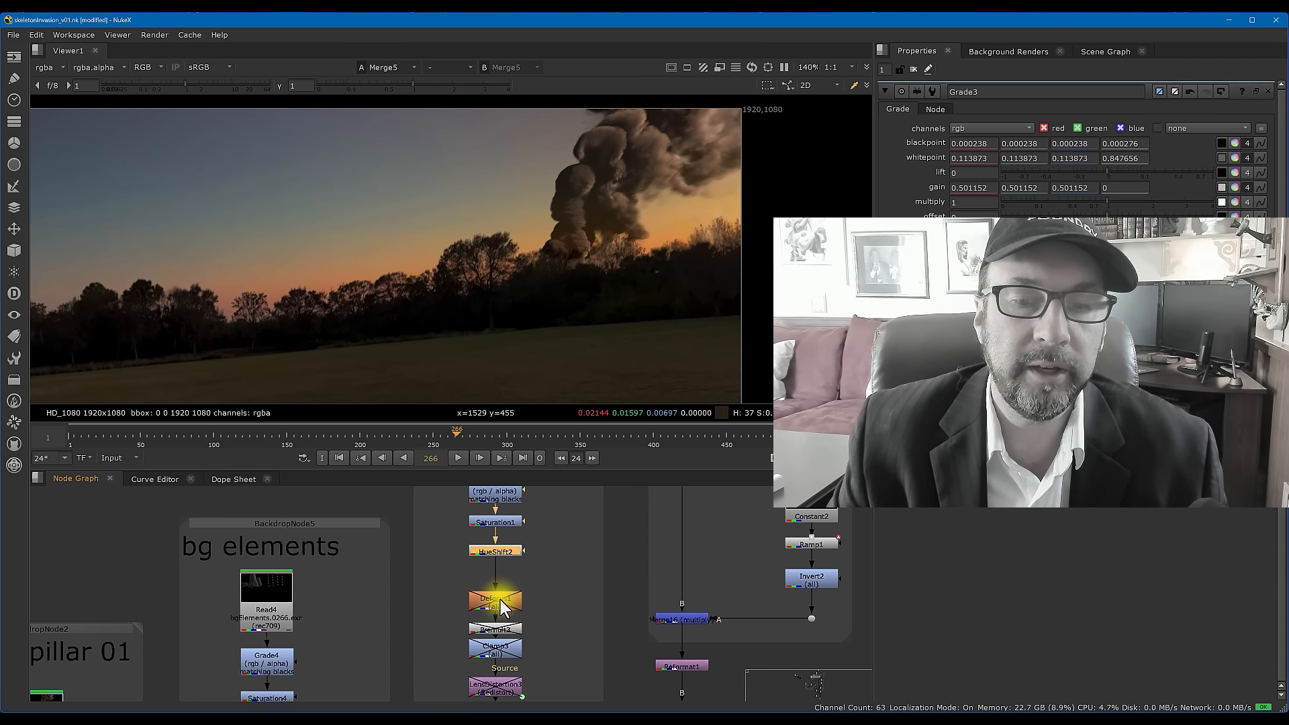
{"action": "left_click", "coordinate": [495, 597]}
{"action": "key", "text": "d"}
{"action": "scroll", "coordinate": [615, 257], "scroll_direction": "up", "scroll_amount": 3}
{"action": "scroll", "coordinate": [613, 259], "scroll_direction": "down", "scroll_amount": 3}
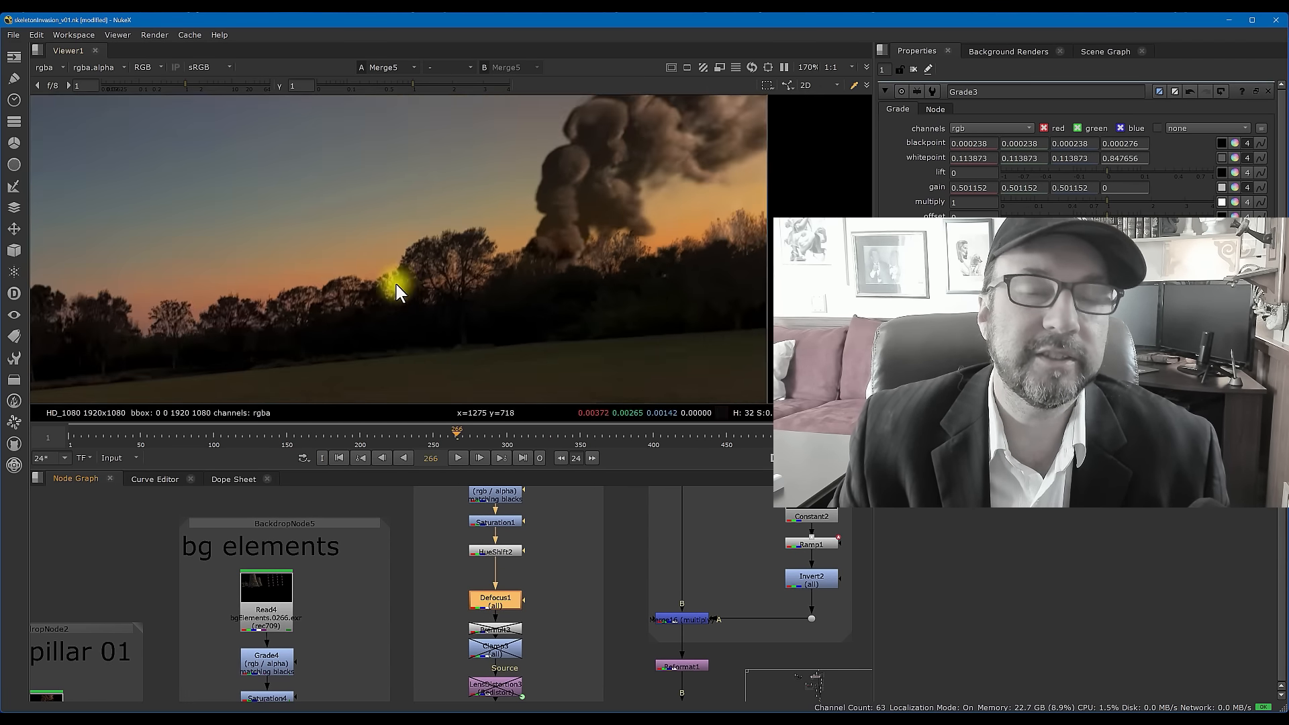
{"action": "middle_click_drag", "start_coordinate": [498, 293], "coordinate": [506, 287]}
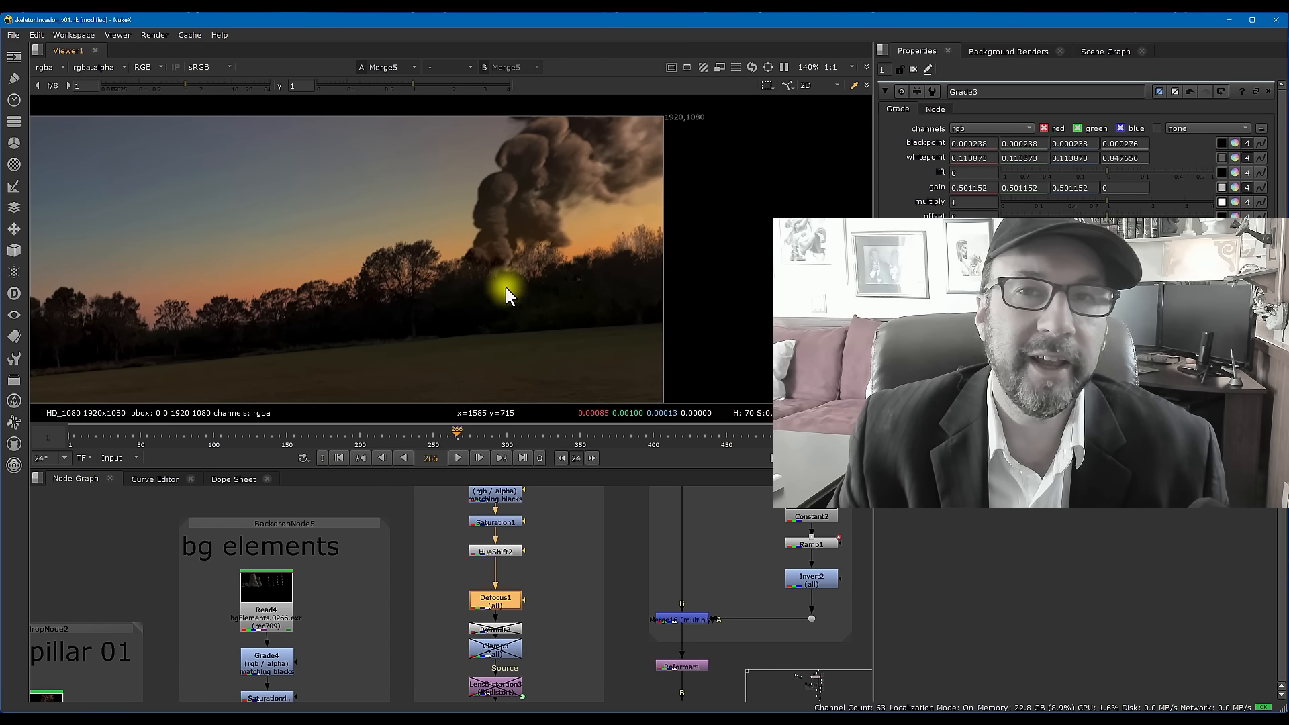
- Re-enable the Premult3 node below Defocus1 in the smoke pillar02 branch
{"action": "middle_click_drag", "start_coordinate": [558, 630], "coordinate": [558, 594]}
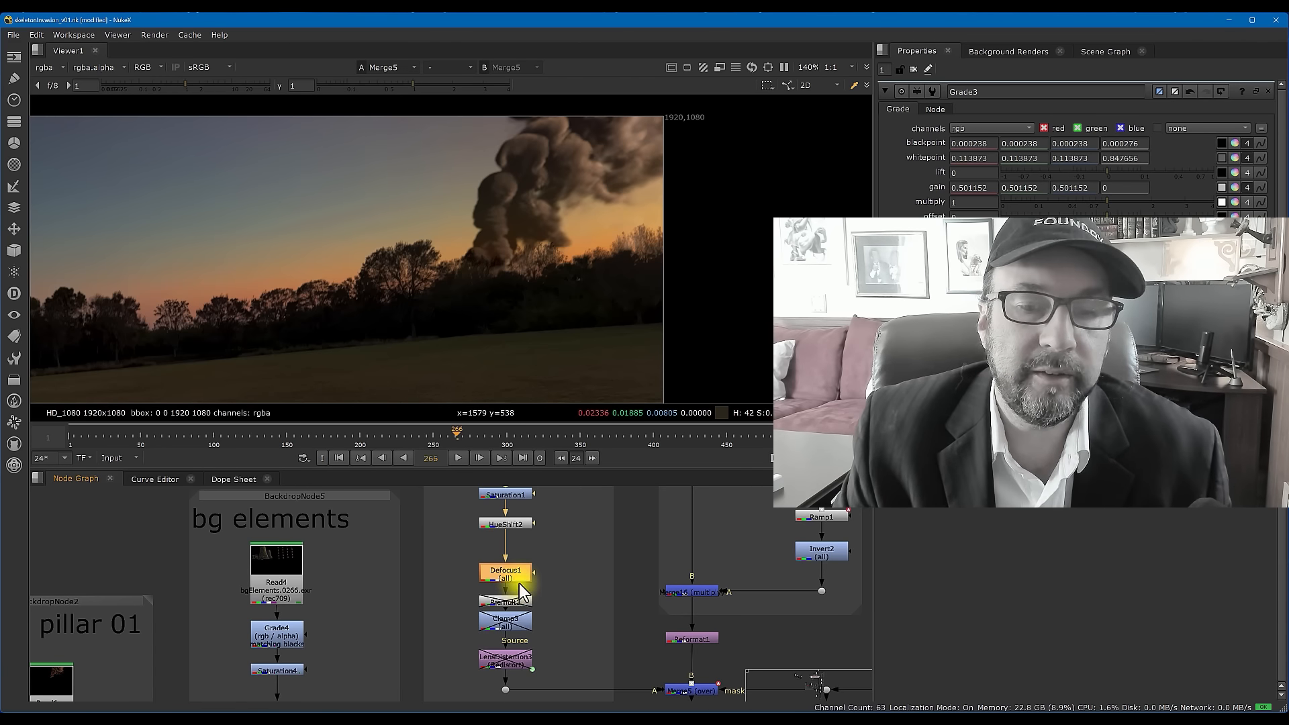
{"action": "left_click", "coordinate": [527, 601]}
{"action": "key", "text": "d"}
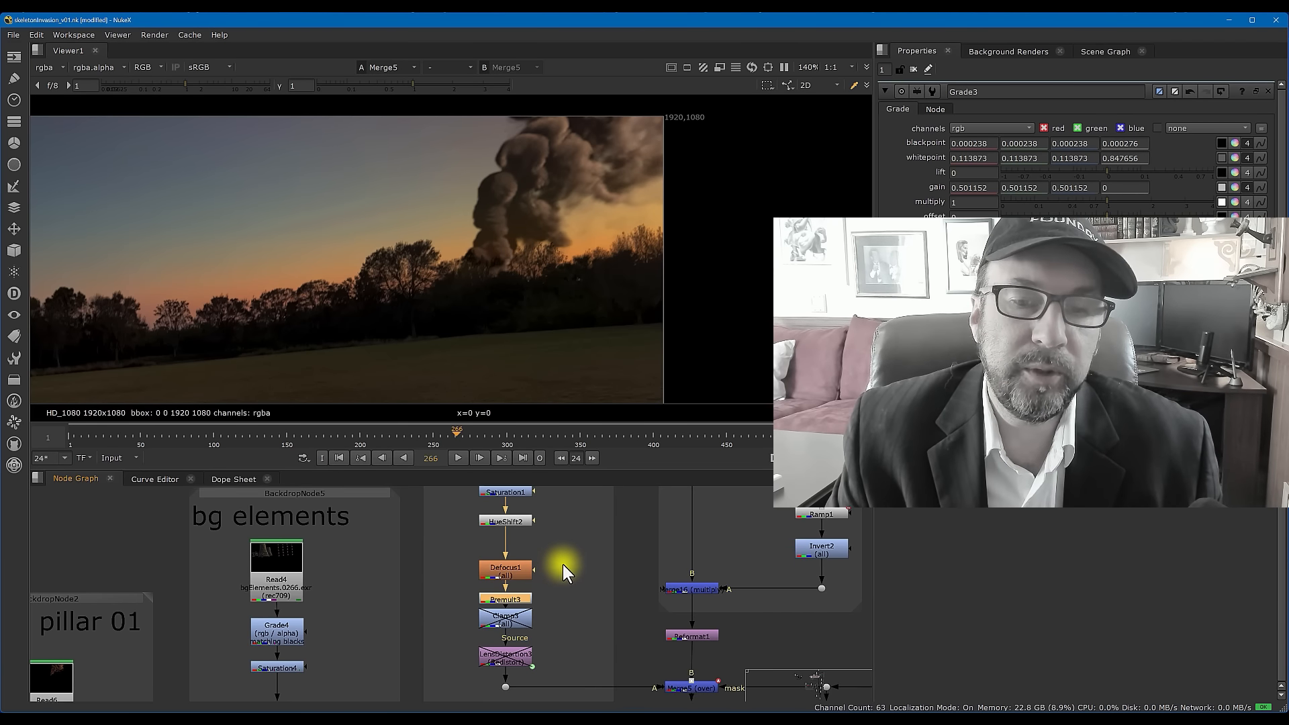
- Open the Clamp3 node's settings and re-enable it in the smoke pillar02 branch
{"action": "scroll", "coordinate": [563, 564], "scroll_direction": "down", "scroll_amount": 1}
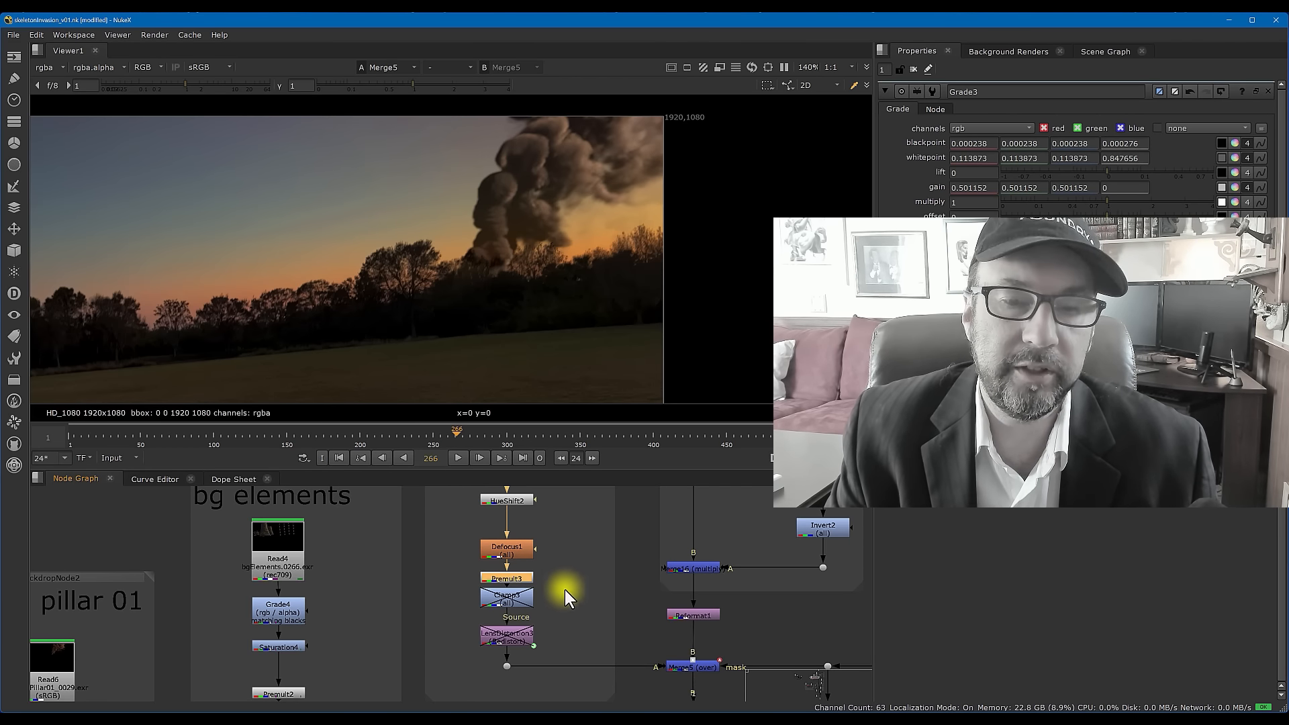
{"action": "double_click", "coordinate": [515, 595]}
{"action": "key", "text": "d"}
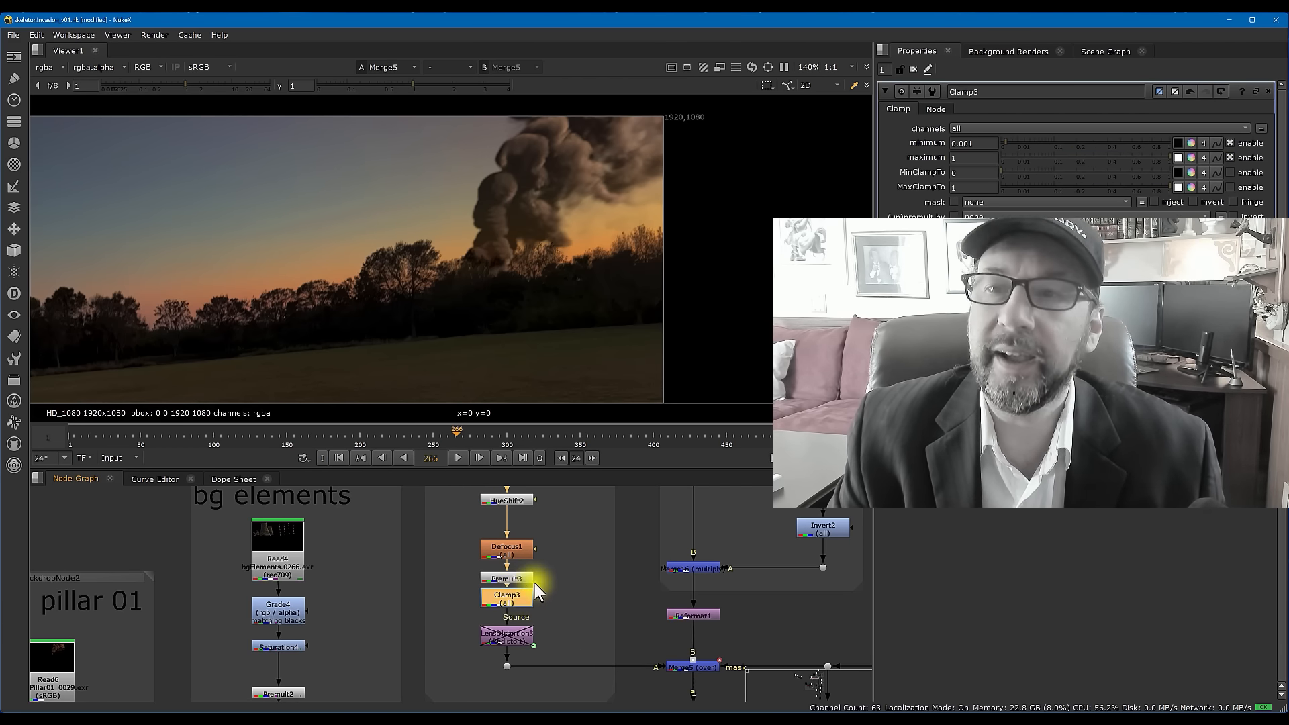
- Re-enable the LensDistortion3 node below Clamp3 and inspect the smoke pillar in the composite
{"action": "middle_click_drag", "start_coordinate": [585, 565], "coordinate": [595, 534]}
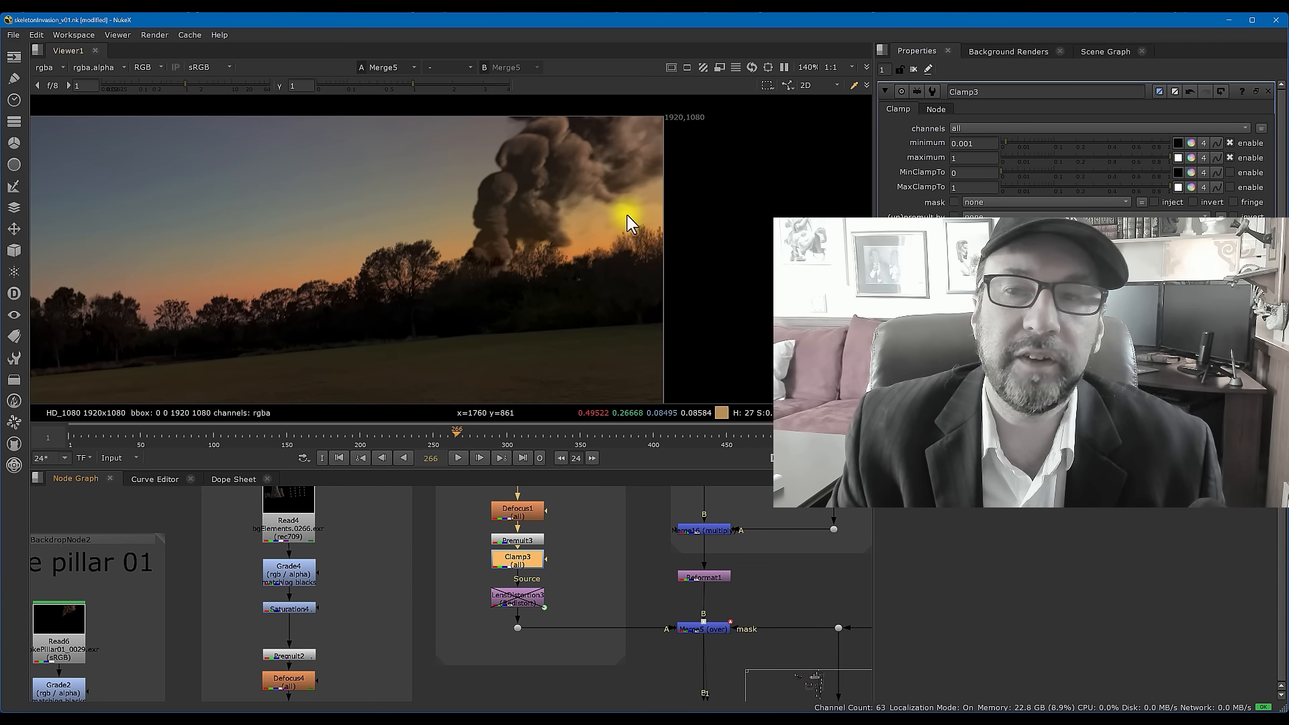
{"action": "left_click", "coordinate": [498, 595]}
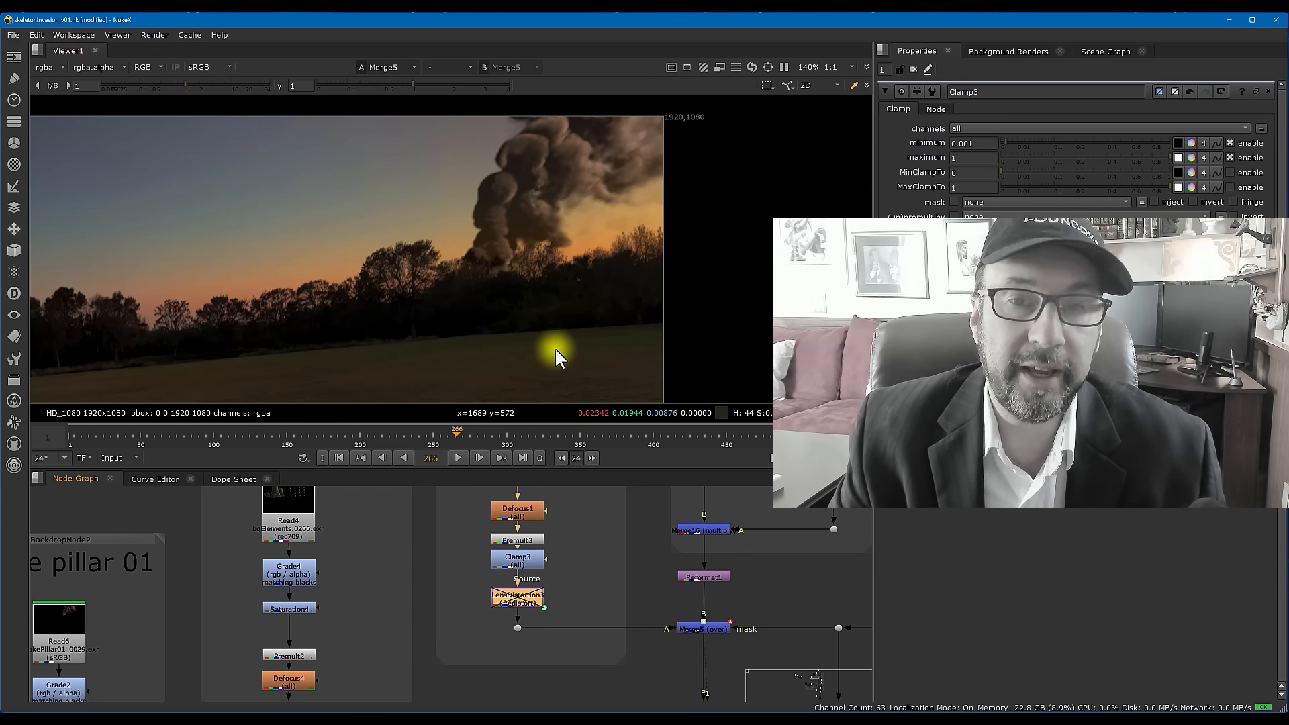
{"action": "scroll", "coordinate": [556, 357], "scroll_direction": "down", "scroll_amount": 2}
{"action": "scroll", "coordinate": [510, 595], "scroll_direction": "up", "scroll_amount": 3}
{"action": "key", "text": "d"}
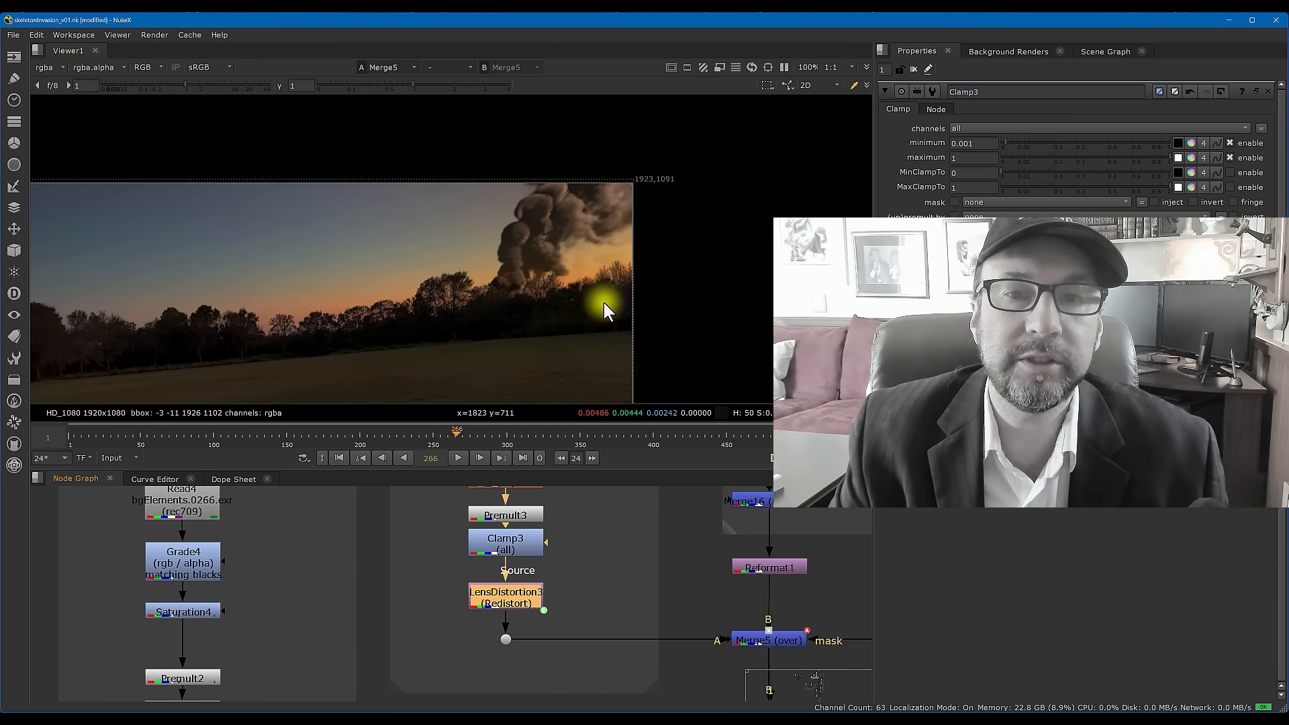
{"action": "scroll", "coordinate": [603, 302], "scroll_direction": "up", "scroll_amount": 3}
{"action": "middle_click_drag", "start_coordinate": [545, 235], "coordinate": [614, 308]}
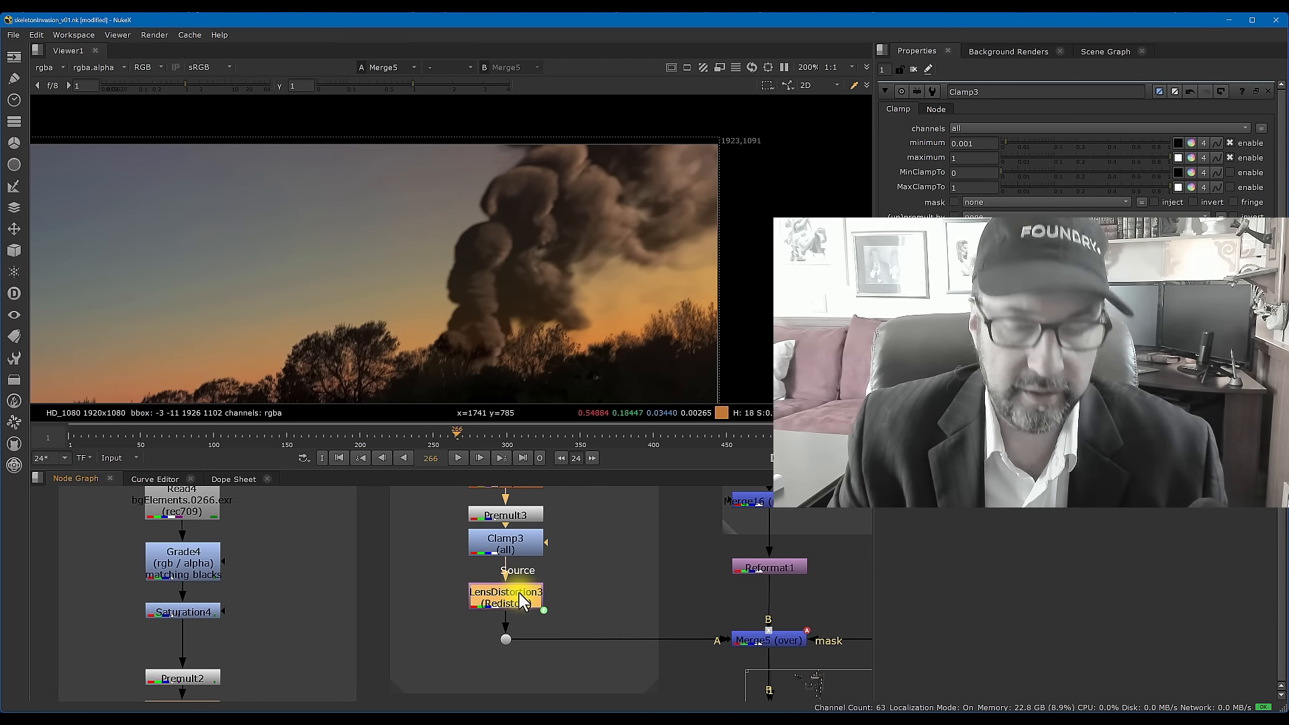
- Toggle LensDistortion3 off and on several times to compare the smoke with and without redistortion, leaving it enabled
{"action": "key", "text": "d"}
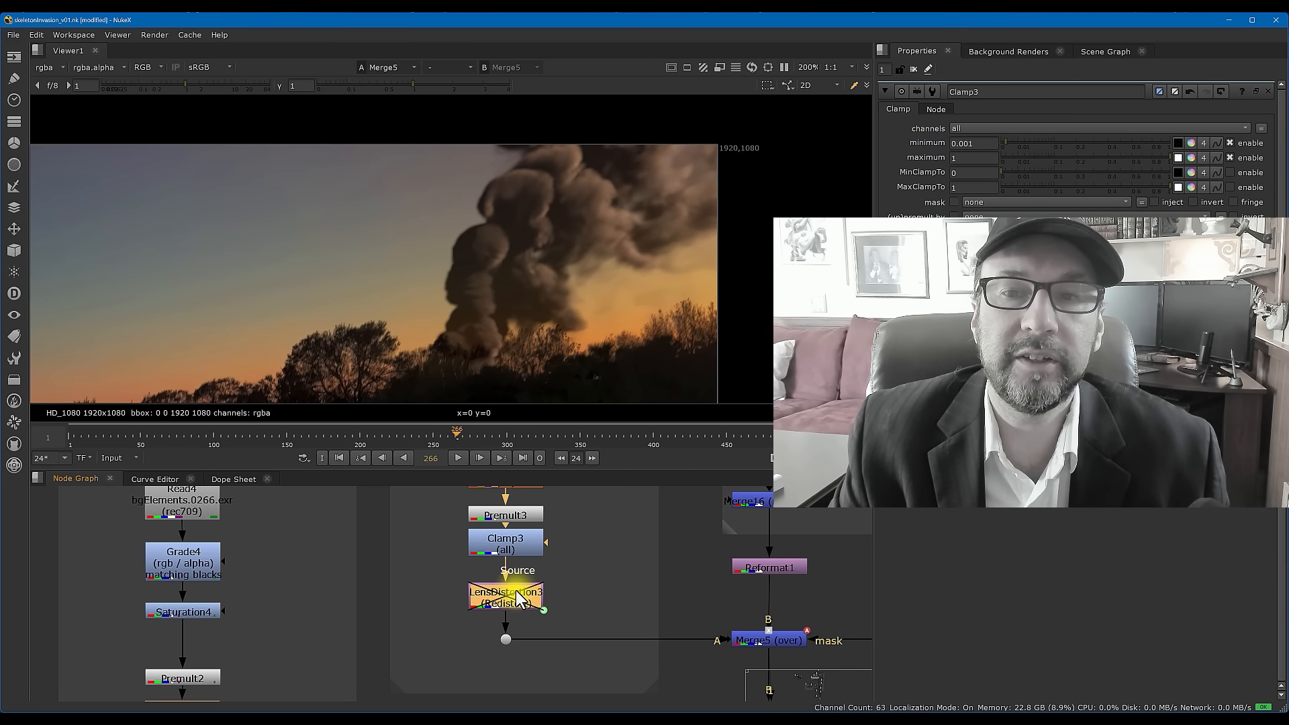
{"action": "key", "text": "d"}
{"action": "key", "text": "d"}
{"action": "key", "text": "d"}
{"action": "key", "text": "d"}
{"action": "key", "text": "d"}
{"action": "key", "text": "d"}
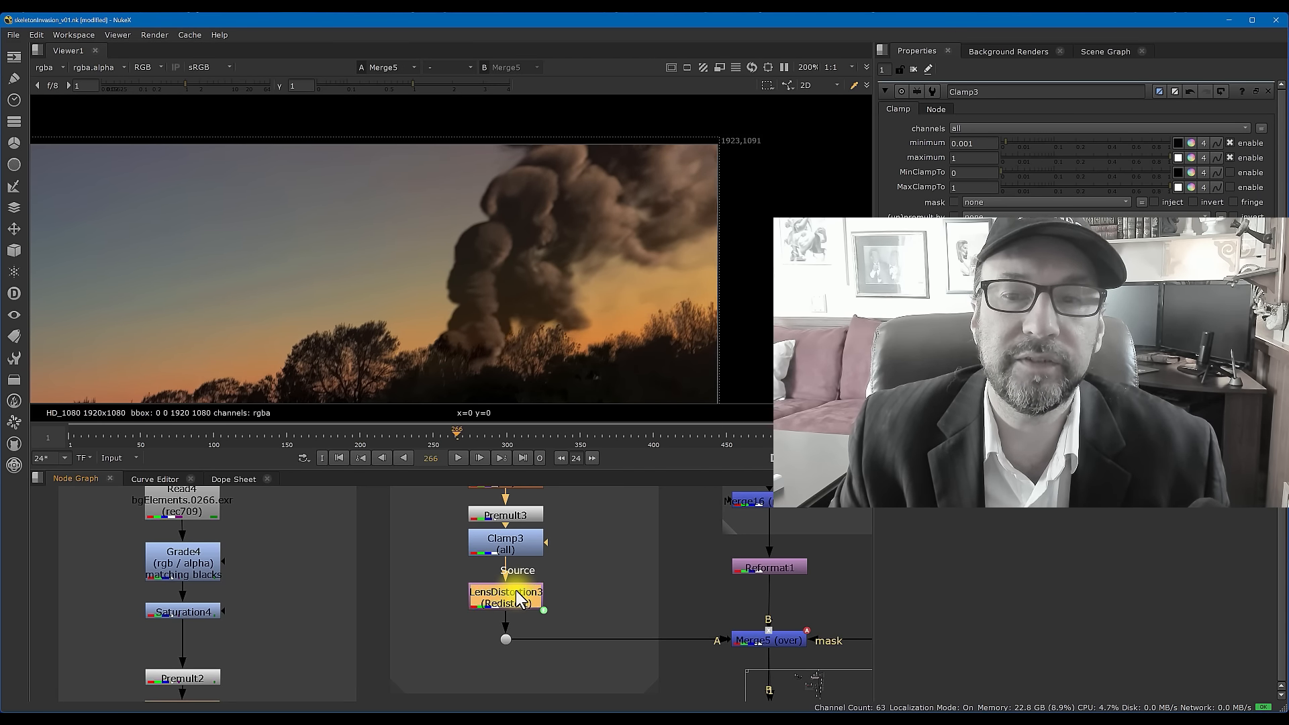
{"action": "key", "text": "d"}
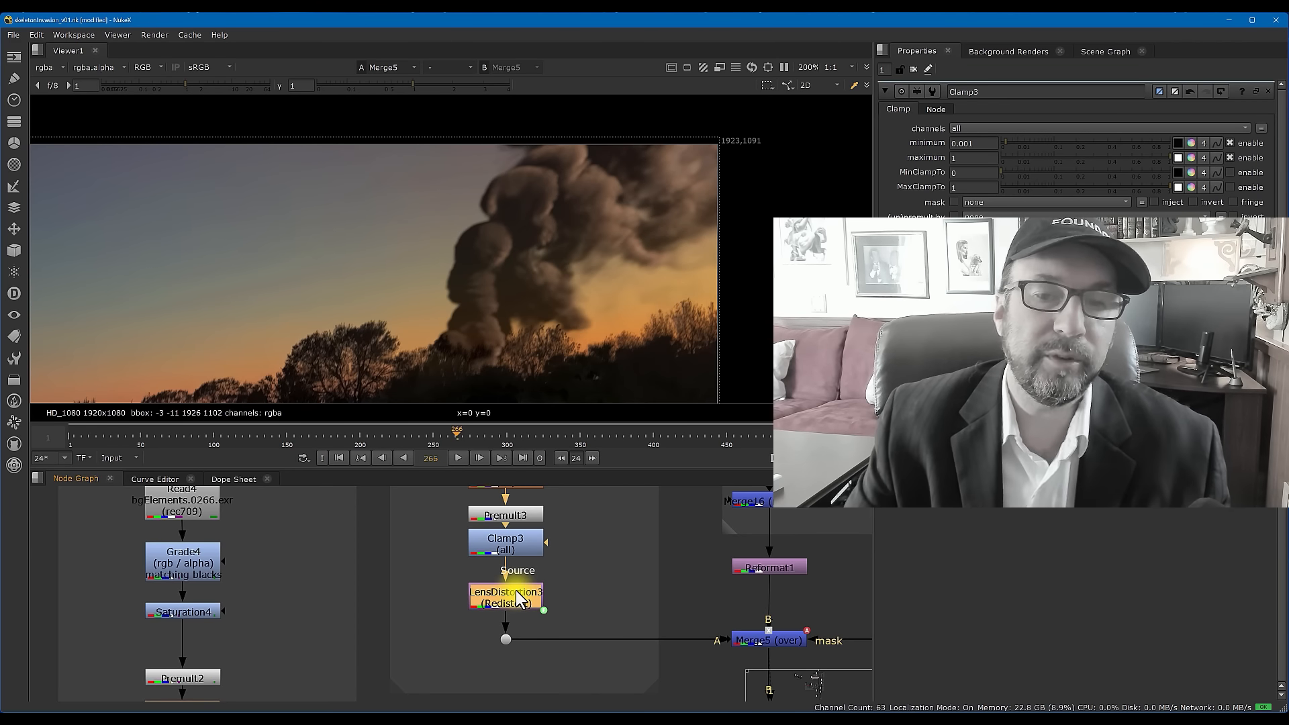
- Locate LensDistortion1 in the camera tracking setup and examine Camera1's projection settings, including focal length and aperture
{"action": "scroll", "coordinate": [515, 591], "scroll_direction": "down", "scroll_amount": 5}
{"action": "middle_click_drag", "start_coordinate": [336, 583], "coordinate": [609, 619]}
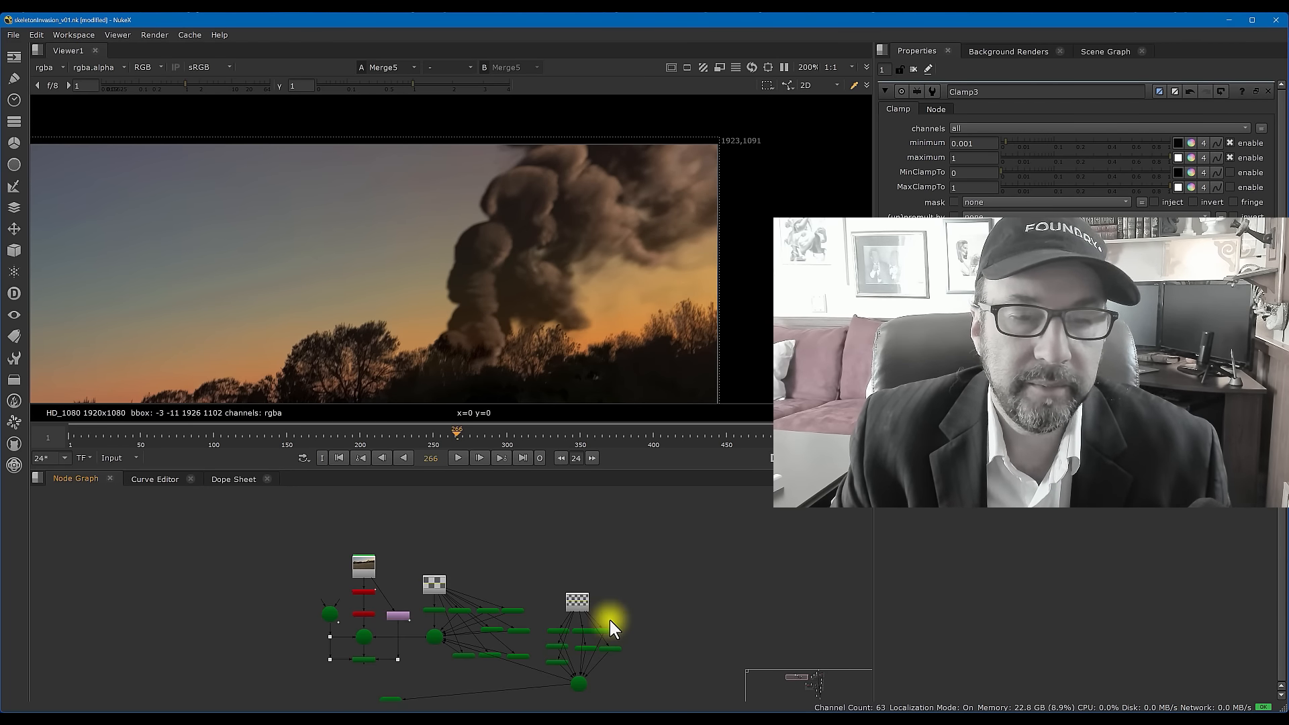
{"action": "scroll", "coordinate": [453, 587], "scroll_direction": "up", "scroll_amount": 3}
{"action": "middle_click_drag", "start_coordinate": [518, 568], "coordinate": [624, 534]}
{"action": "middle_click_drag", "start_coordinate": [437, 530], "coordinate": [503, 539]}
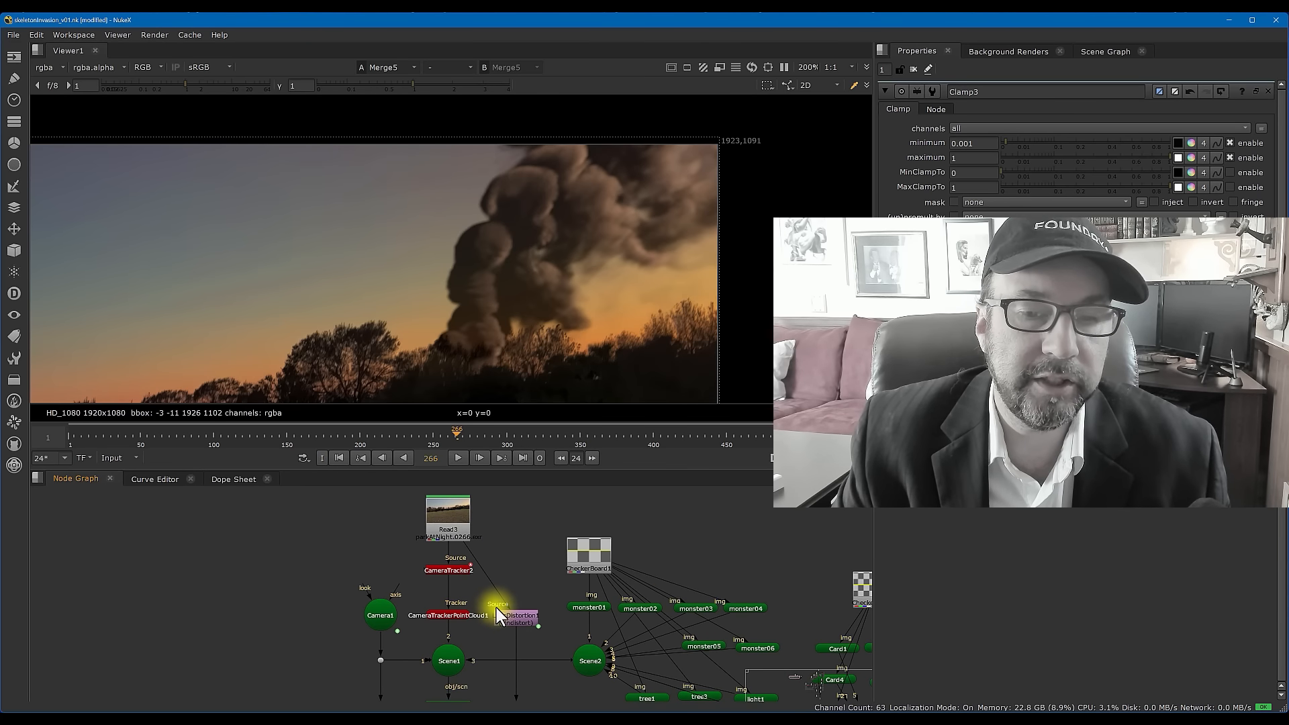
{"action": "left_click", "coordinate": [516, 616]}
{"action": "scroll", "coordinate": [517, 617], "scroll_direction": "up", "scroll_amount": 3}
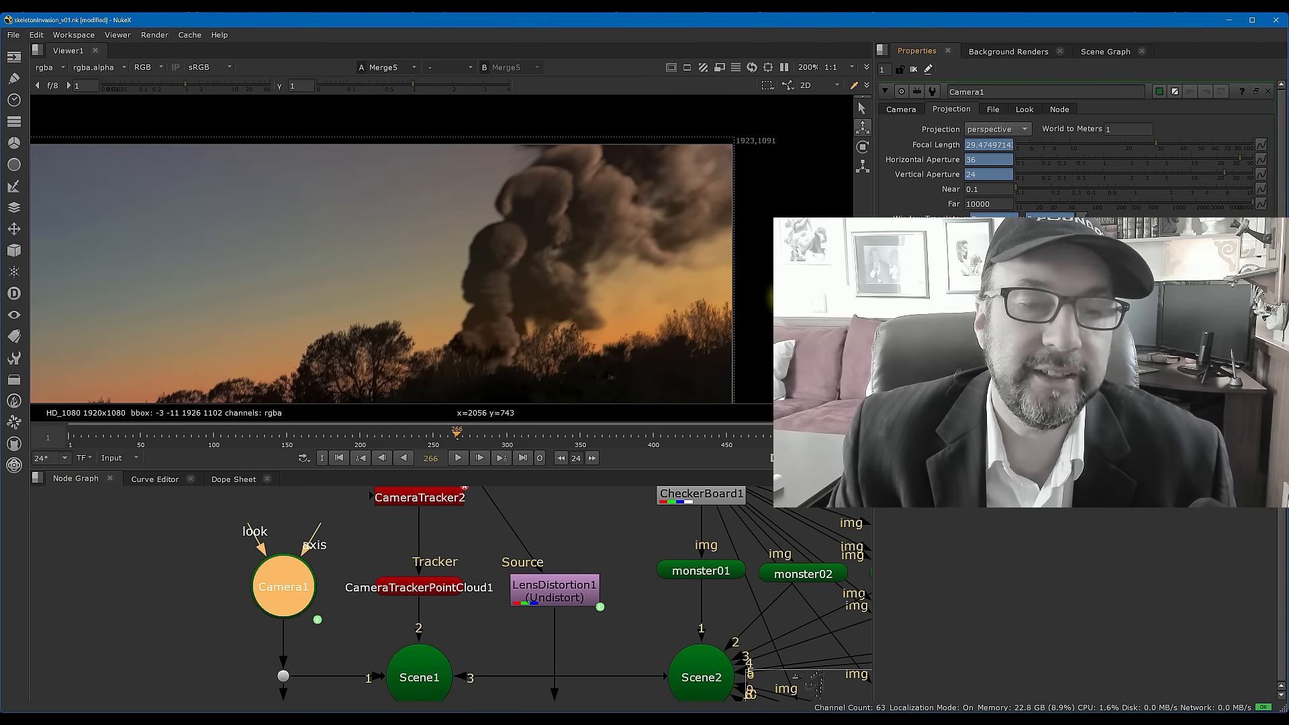
{"action": "middle_click_drag", "start_coordinate": [615, 550], "coordinate": [582, 587]}
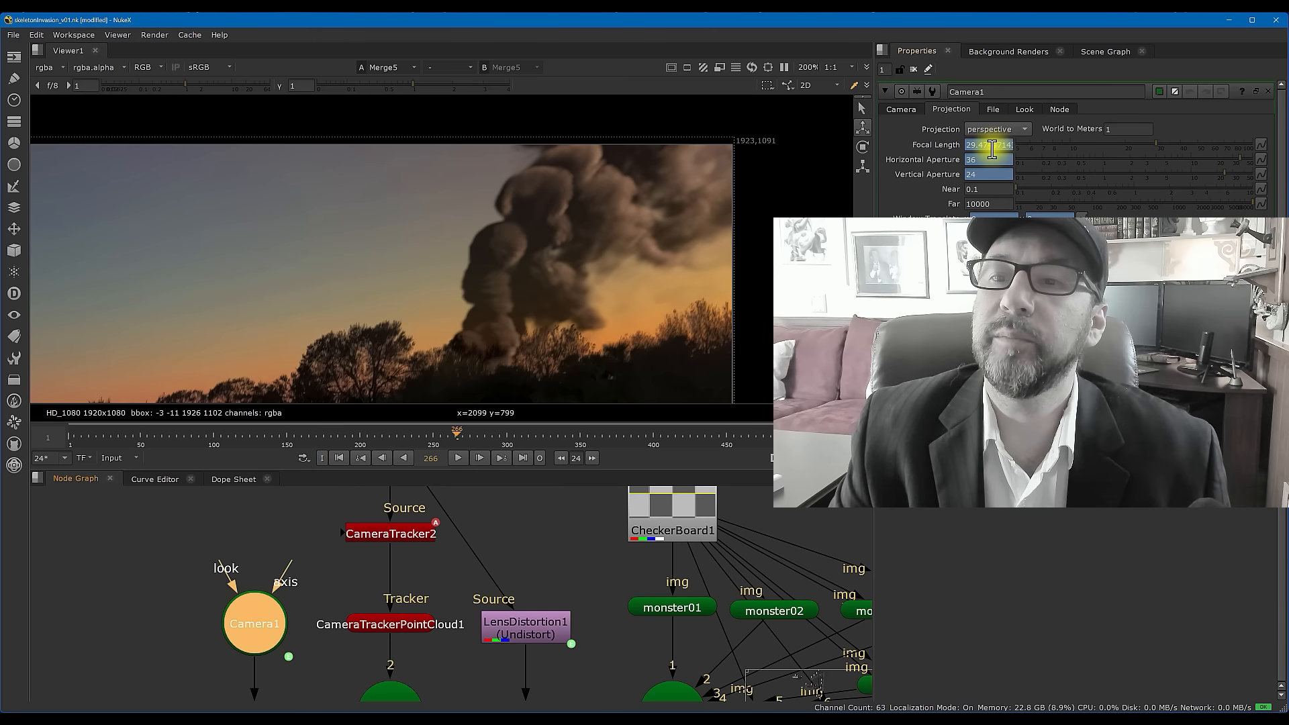
{"action": "scroll", "coordinate": [577, 556], "scroll_direction": "down", "scroll_amount": 3}
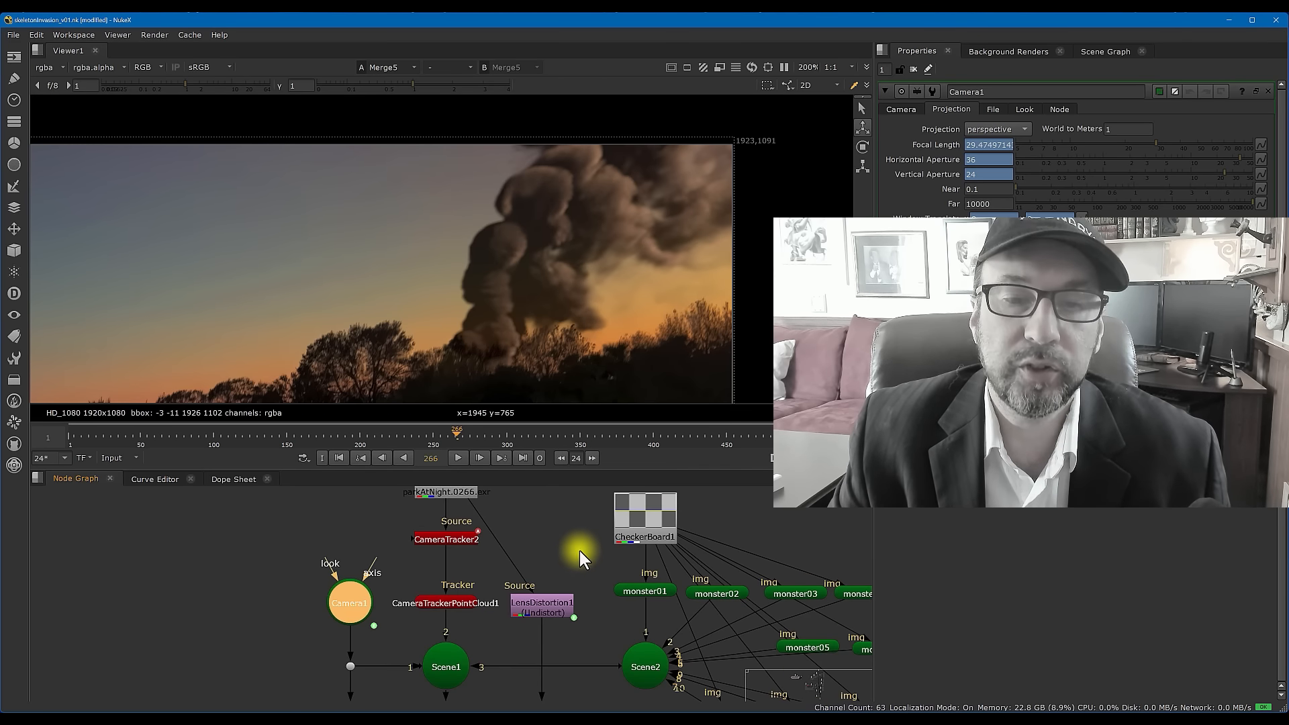
- Examine the monster, tree and card nodes feeding Scene2 and Scene3 in the tracking setup
{"action": "scroll", "coordinate": [581, 558], "scroll_direction": "down", "scroll_amount": 3}
{"action": "middle_click_drag", "start_coordinate": [737, 545], "coordinate": [291, 539]}
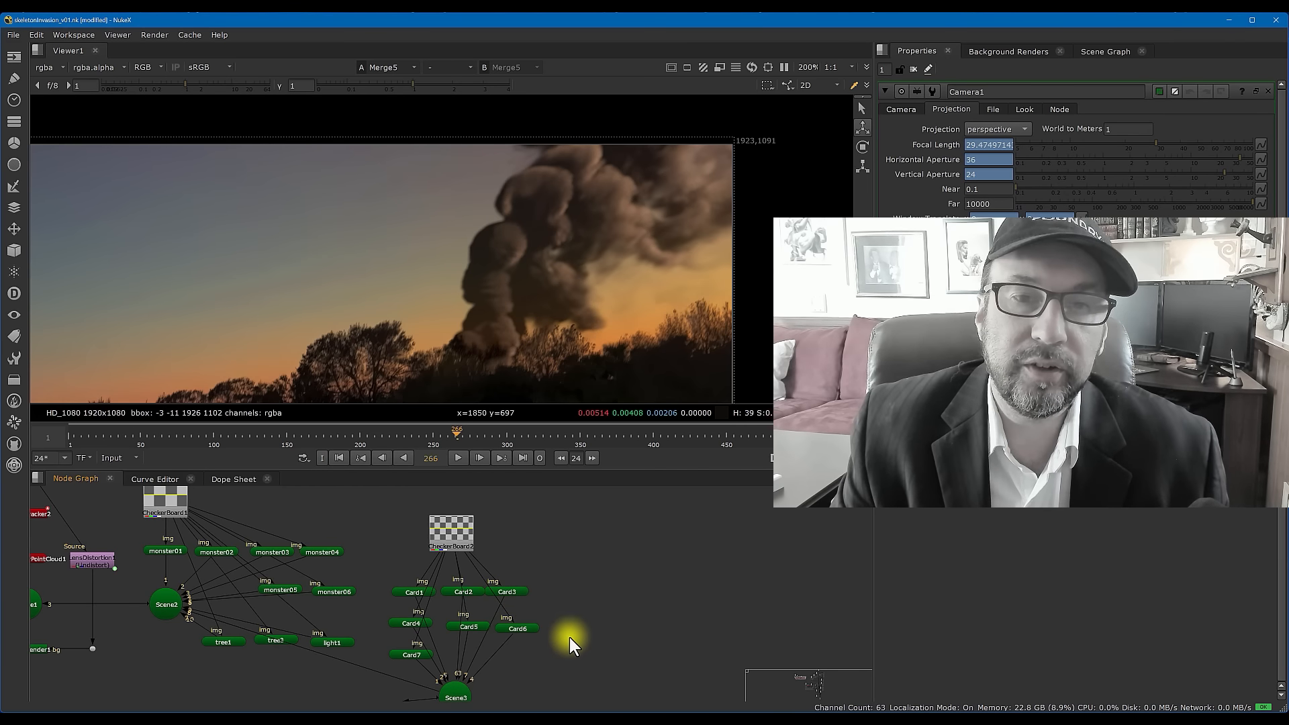
{"action": "middle_click_drag", "start_coordinate": [594, 590], "coordinate": [695, 590]}
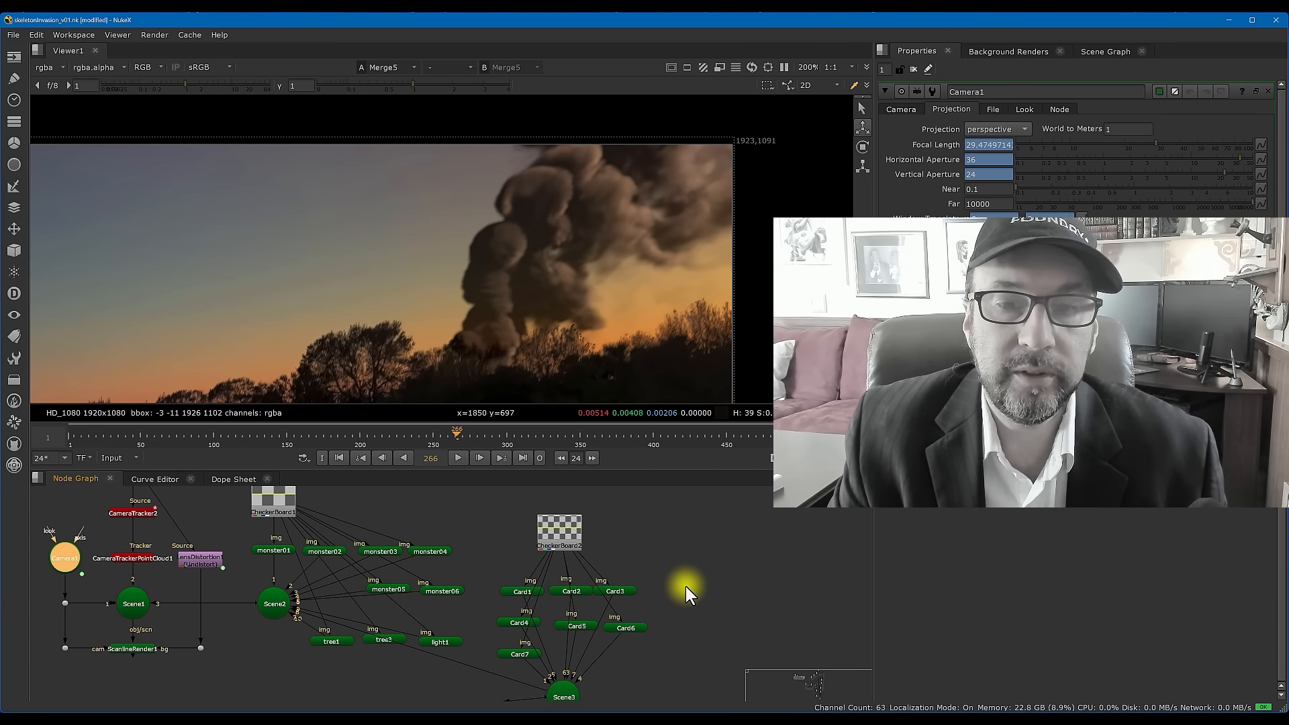
- Return to the smoke pillar02 branch and toggle LensDistortion3 off and on to compare its effect again
{"action": "scroll", "coordinate": [643, 588], "scroll_direction": "down", "scroll_amount": 4}
{"action": "middle_click_drag", "start_coordinate": [839, 588], "coordinate": [551, 591]}
{"action": "middle_click_drag", "start_coordinate": [739, 568], "coordinate": [506, 599]}
{"action": "scroll", "coordinate": [494, 573], "scroll_direction": "up", "scroll_amount": 4}
{"action": "left_click", "coordinate": [484, 655]}
{"action": "key", "text": "d"}
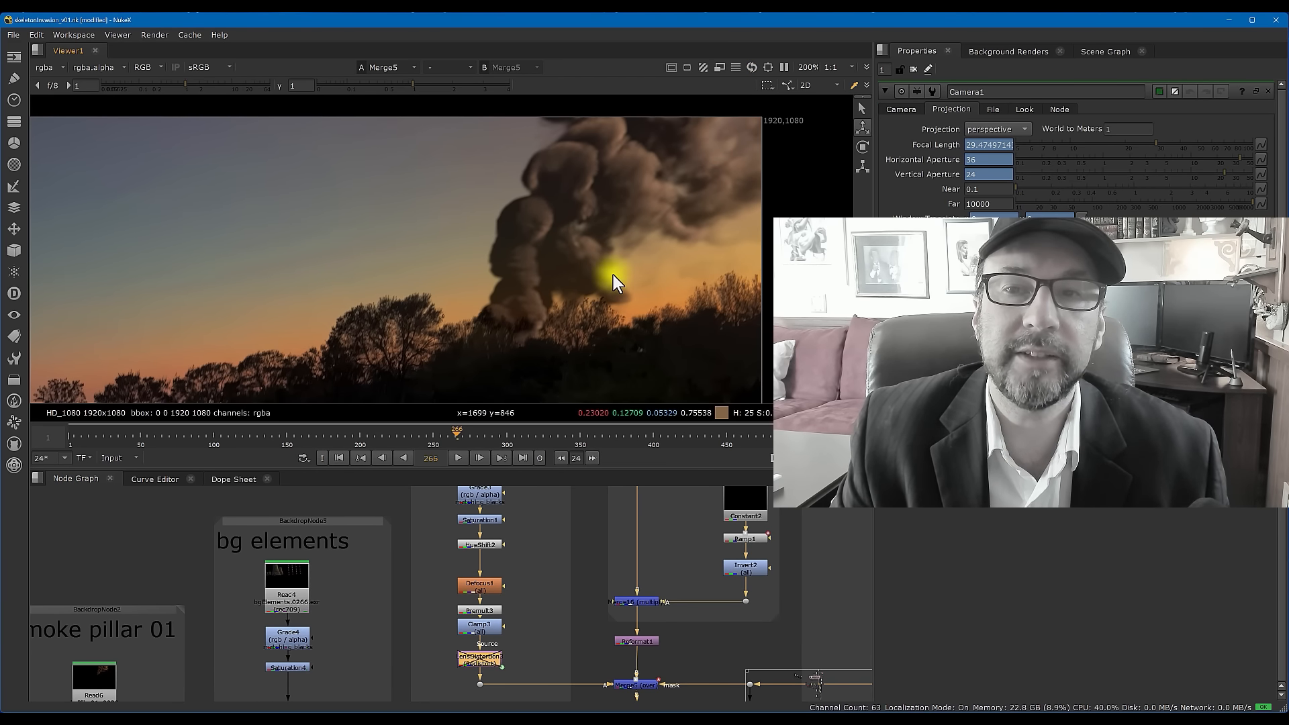
{"action": "key", "text": "d"}
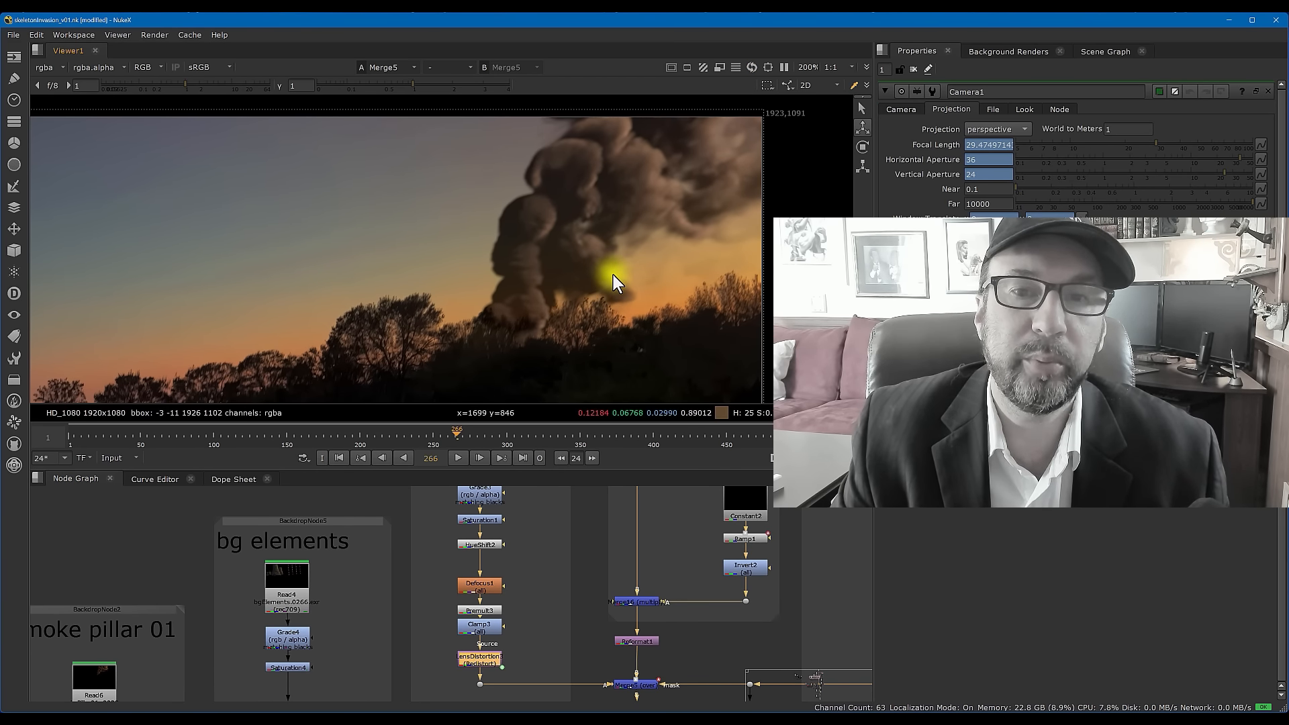
- View the Merge4 output that combines both smoke pillars and the background elements with the plate
{"action": "scroll", "coordinate": [514, 607], "scroll_direction": "down", "scroll_amount": 3}
{"action": "middle_click_drag", "start_coordinate": [530, 605], "coordinate": [554, 539]}
{"action": "scroll", "coordinate": [550, 554], "scroll_direction": "down", "scroll_amount": 3}
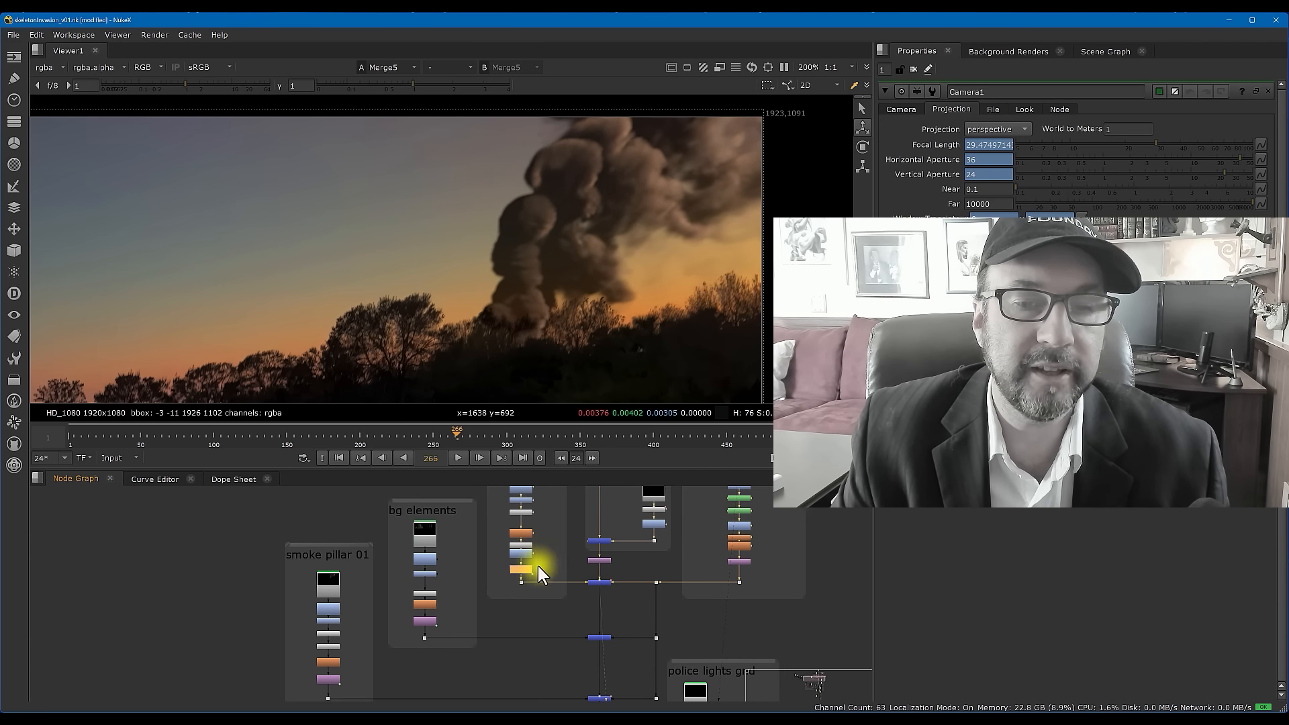
{"action": "left_click", "coordinate": [610, 658]}
{"action": "key", "text": "1"}
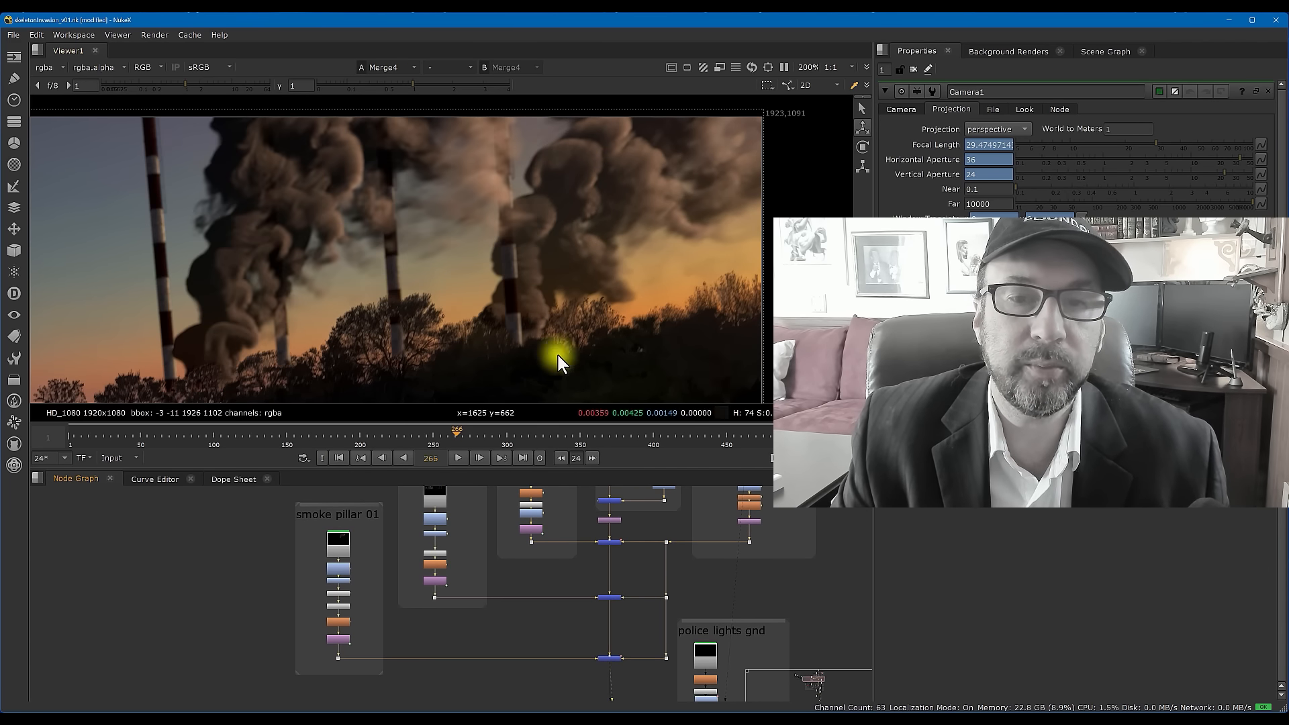
- Examine the cooling towers, striped chimneys and smoke pillars in the Merge4 composite
{"action": "scroll", "coordinate": [558, 356], "scroll_direction": "down", "scroll_amount": 2}
{"action": "middle_click_drag", "start_coordinate": [658, 260], "coordinate": [579, 315]}
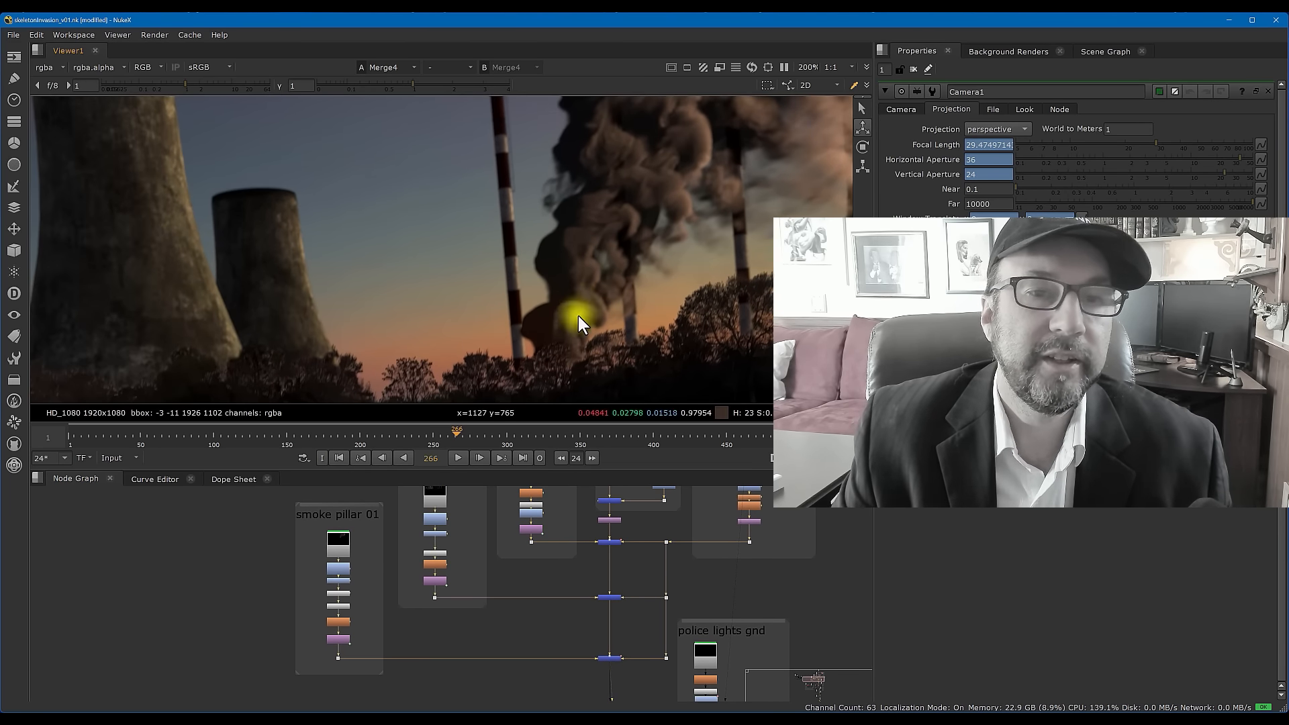
{"action": "scroll", "coordinate": [381, 241], "scroll_direction": "down", "scroll_amount": 2}
{"action": "middle_click_drag", "start_coordinate": [374, 248], "coordinate": [335, 220]}
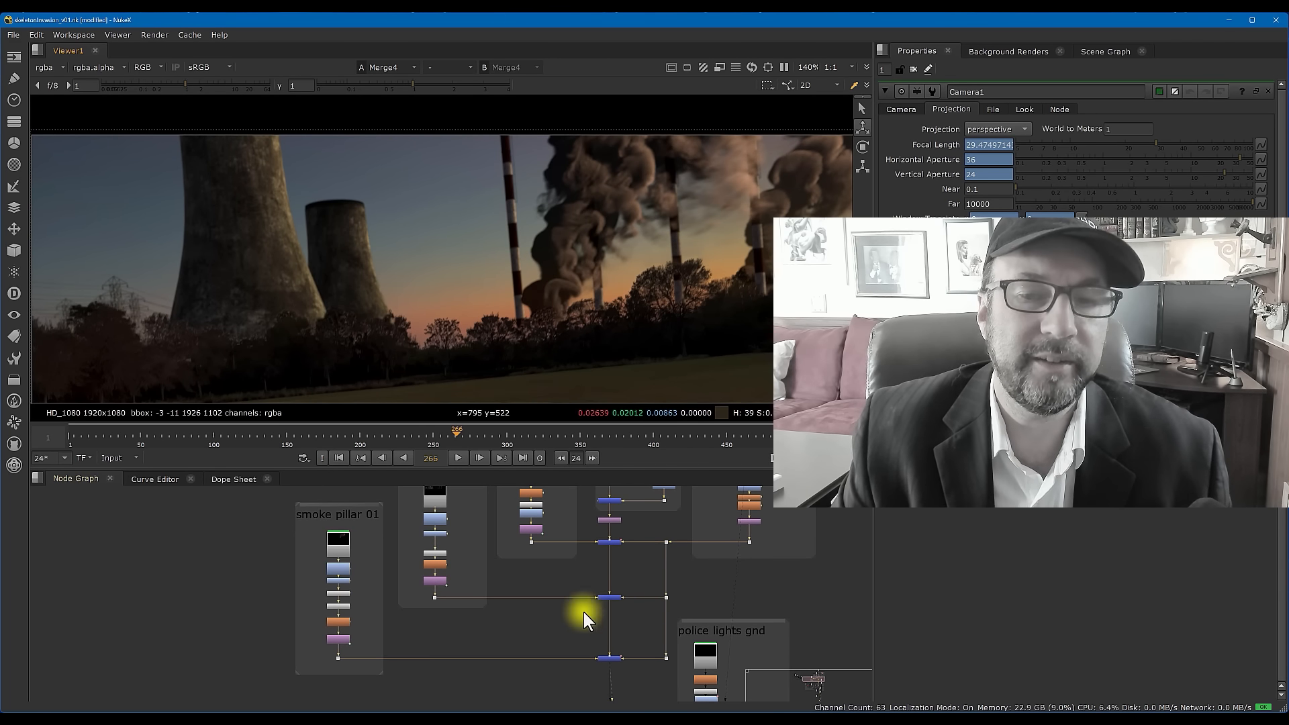
{"action": "middle_click_drag", "start_coordinate": [498, 617], "coordinate": [522, 675]}
{"action": "scroll", "coordinate": [574, 290], "scroll_direction": "down", "scroll_amount": 1}
{"action": "middle_click_drag", "start_coordinate": [540, 225], "coordinate": [506, 251]}
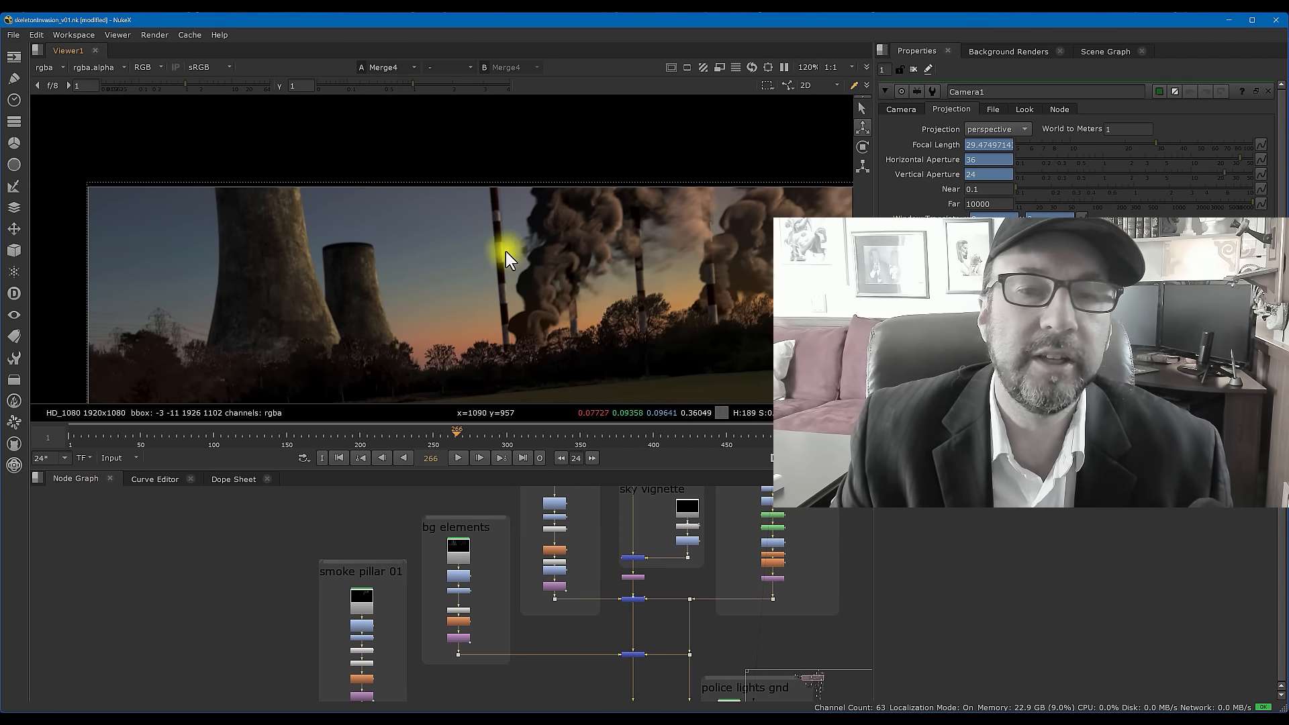
{"action": "scroll", "coordinate": [509, 263], "scroll_direction": "up", "scroll_amount": 2}
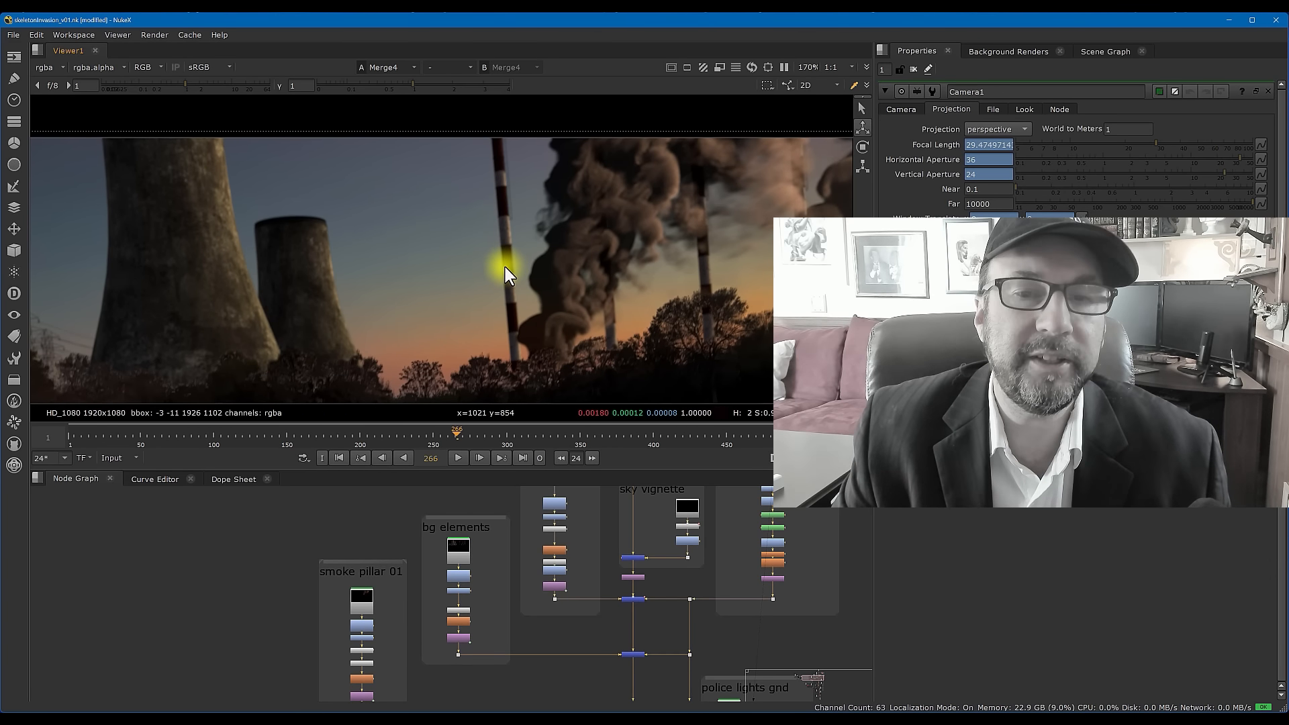
{"action": "scroll", "coordinate": [495, 304], "scroll_direction": "down", "scroll_amount": 1}
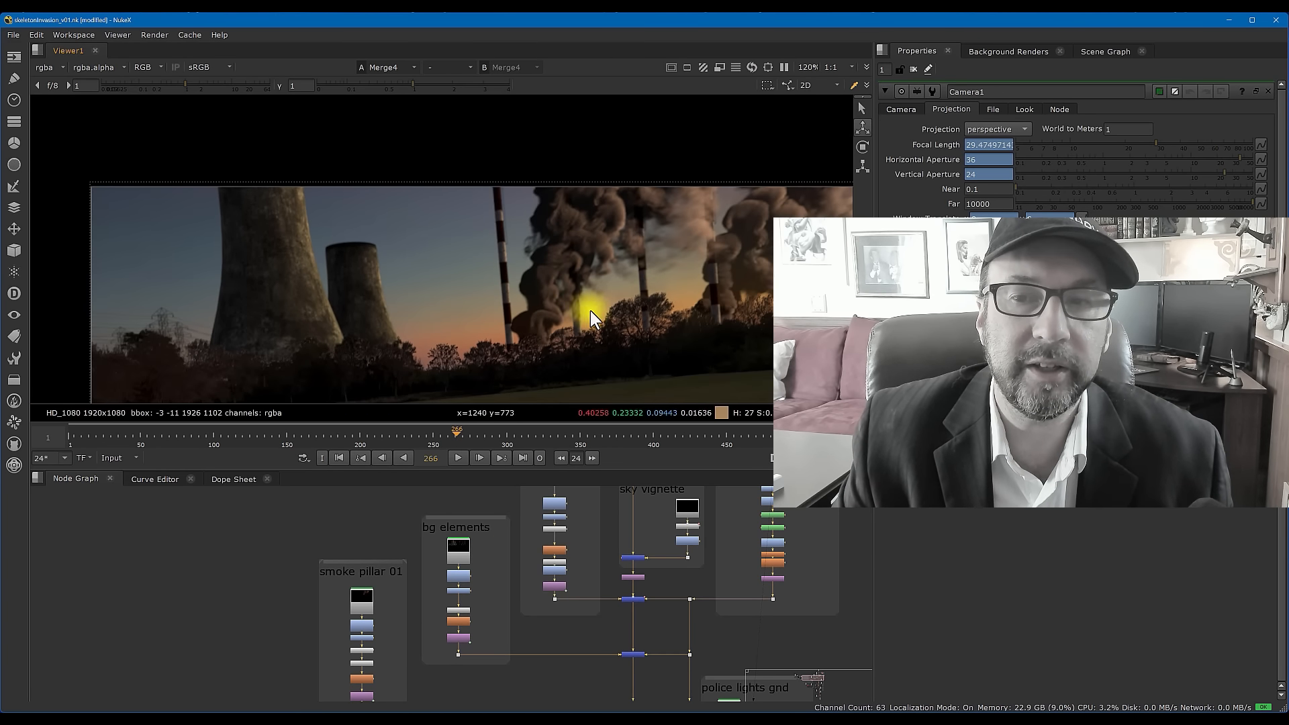
{"action": "scroll", "coordinate": [551, 256], "scroll_direction": "down", "scroll_amount": 2}
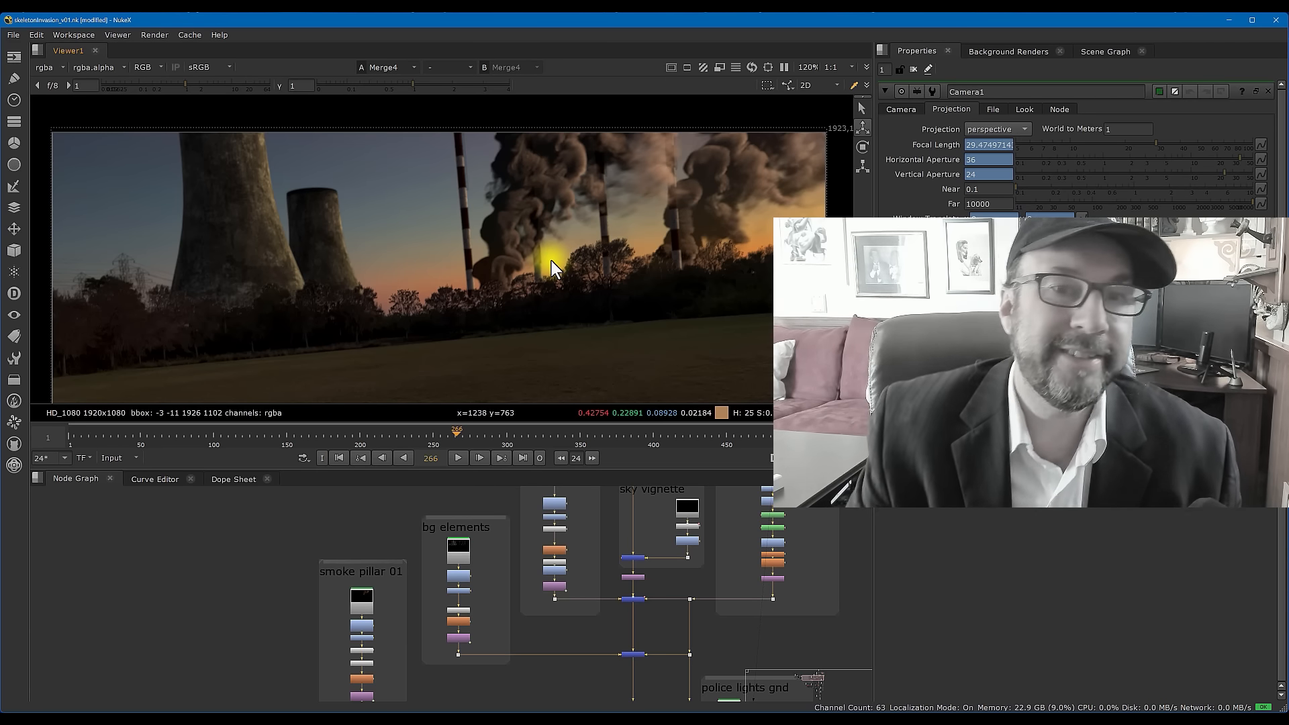
- View the raw Read4 render of the towers, chimneys and pylons in the bg elements branch
{"action": "scroll", "coordinate": [465, 562], "scroll_direction": "up", "scroll_amount": 5}
{"action": "key", "text": "1"}
{"action": "scroll", "coordinate": [438, 358], "scroll_direction": "down", "scroll_amount": 3}
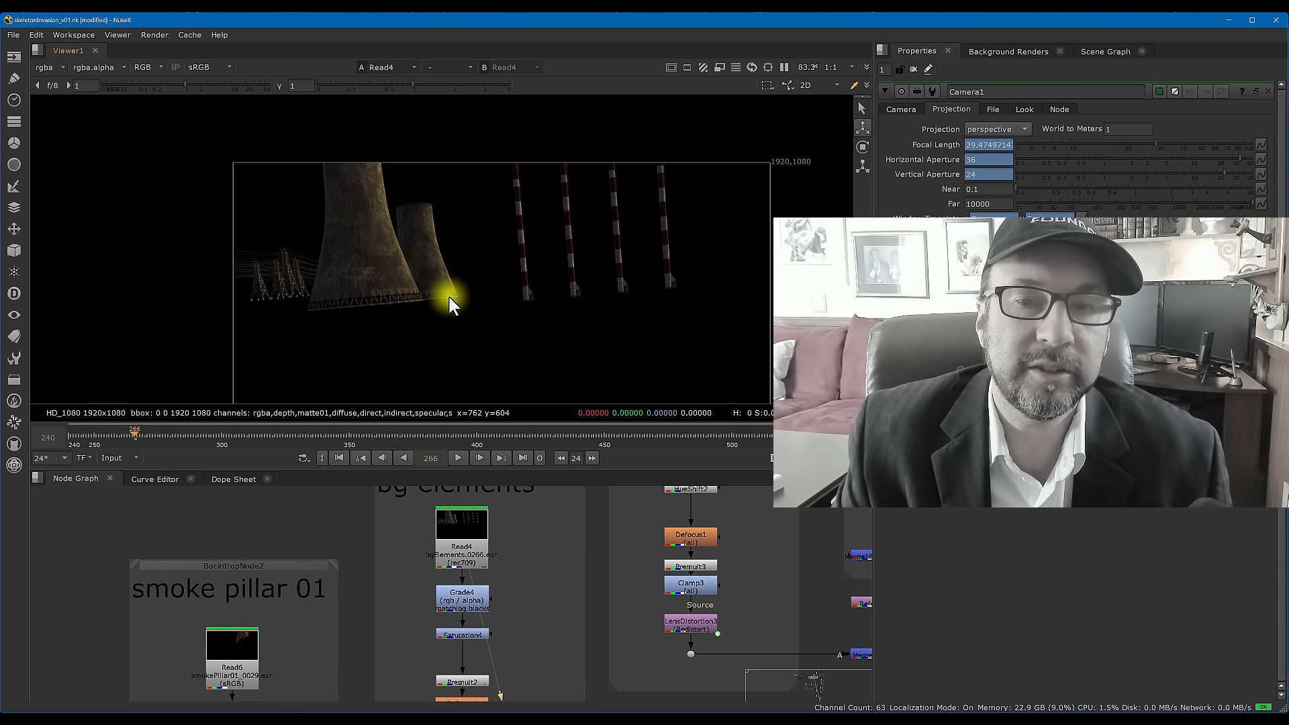
{"action": "middle_click_drag", "start_coordinate": [486, 317], "coordinate": [476, 292]}
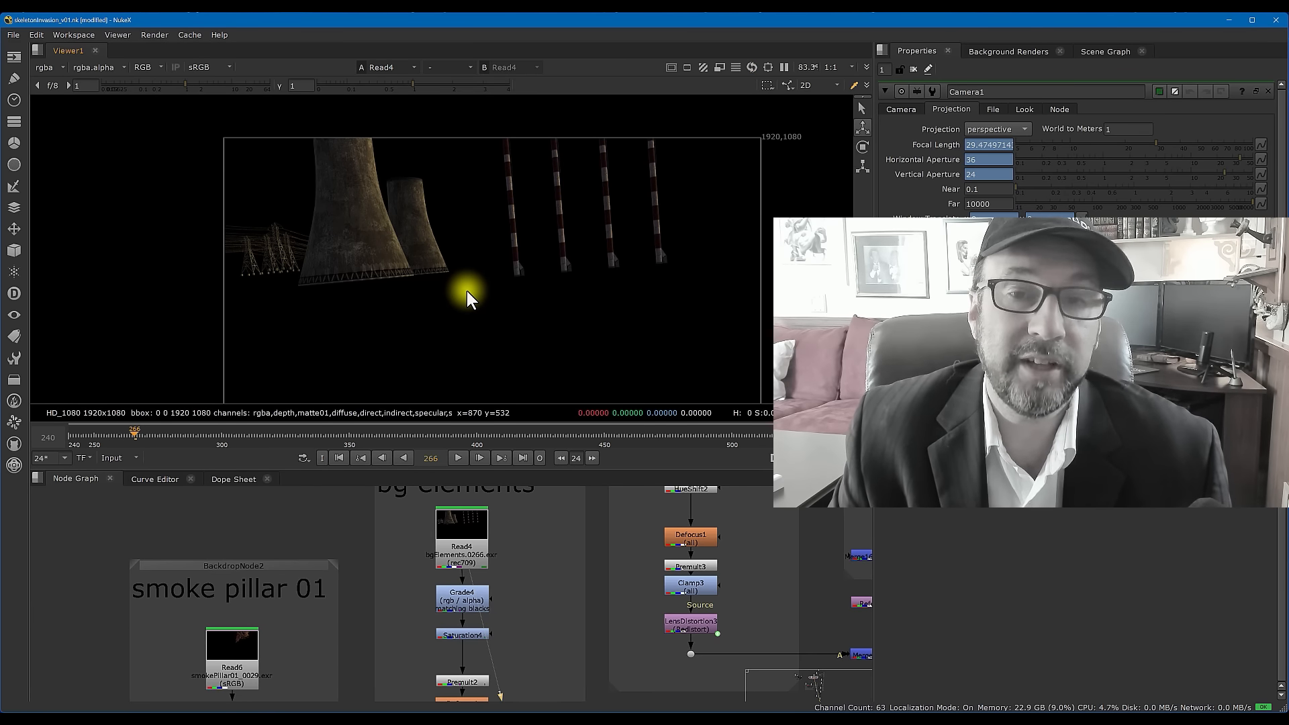
- View the Saturation4 output in the bg elements branch and open the Premult2 node's settings
{"action": "middle_click_drag", "start_coordinate": [528, 583], "coordinate": [567, 510]}
{"action": "key", "text": "1"}
{"action": "scroll", "coordinate": [538, 569], "scroll_direction": "down", "scroll_amount": 2}
{"action": "scroll", "coordinate": [468, 568], "scroll_direction": "up", "scroll_amount": 3}
{"action": "key", "text": "1"}
{"action": "double_click", "coordinate": [489, 565]}
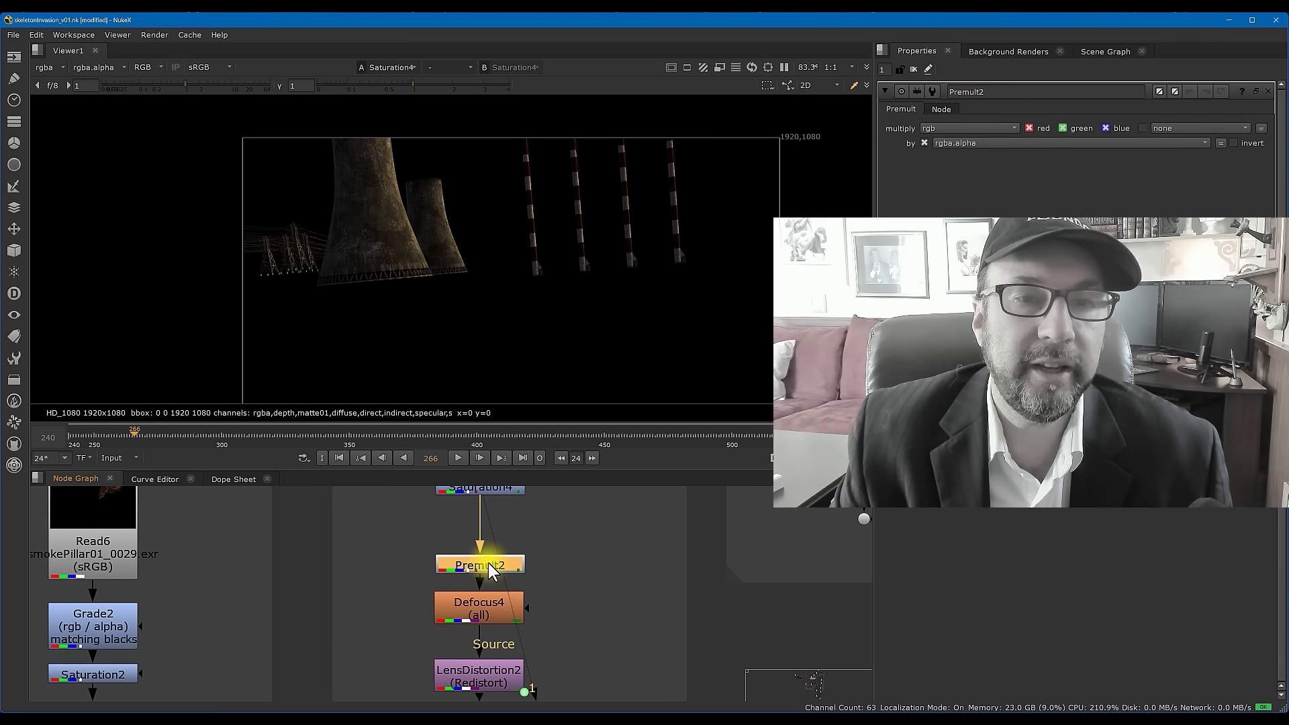
- View the Defocus4 output and inspect the softness of the cooling towers
{"action": "scroll", "coordinate": [537, 571], "scroll_direction": "down", "scroll_amount": 3}
{"action": "left_click", "coordinate": [478, 544]}
{"action": "key", "text": "1"}
{"action": "scroll", "coordinate": [377, 235], "scroll_direction": "up", "scroll_amount": 3}
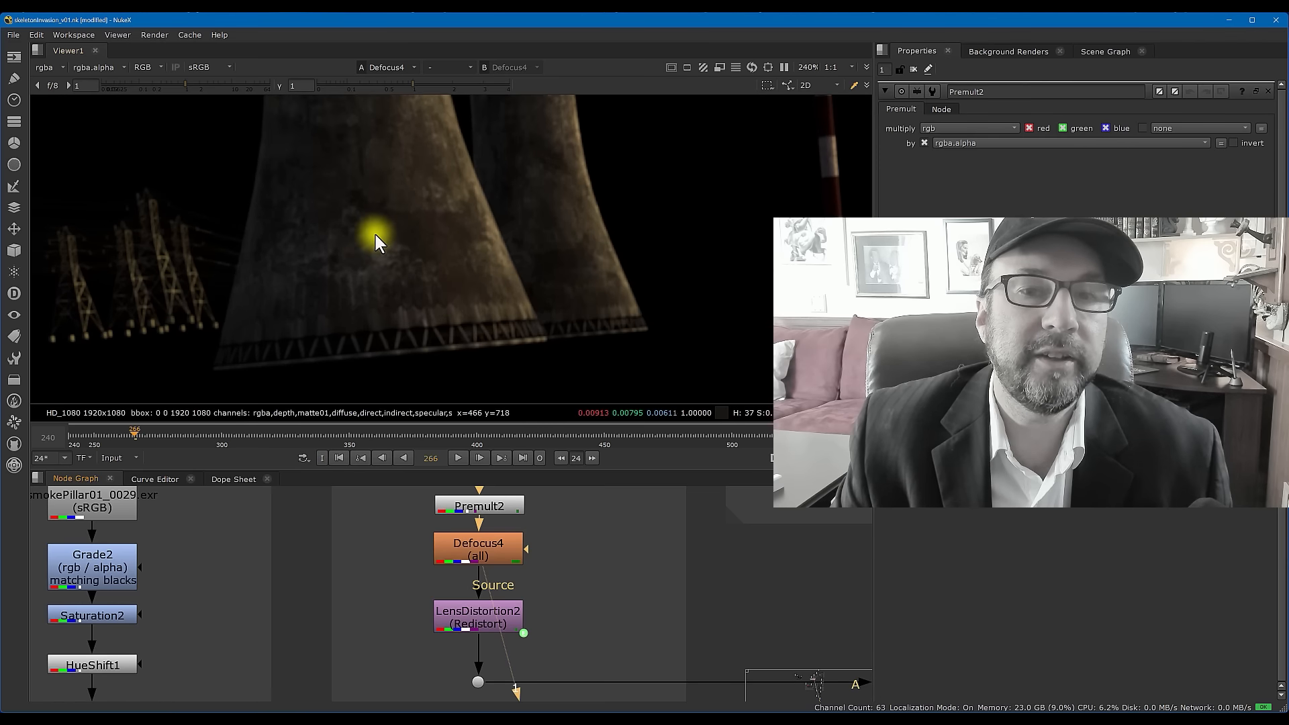
- View the LensDistortion2 output and toggle the node off and on to compare its effect on the pylons
{"action": "scroll", "coordinate": [376, 235], "scroll_direction": "down", "scroll_amount": 2}
{"action": "left_click", "coordinate": [473, 616]}
{"action": "key", "text": "1"}
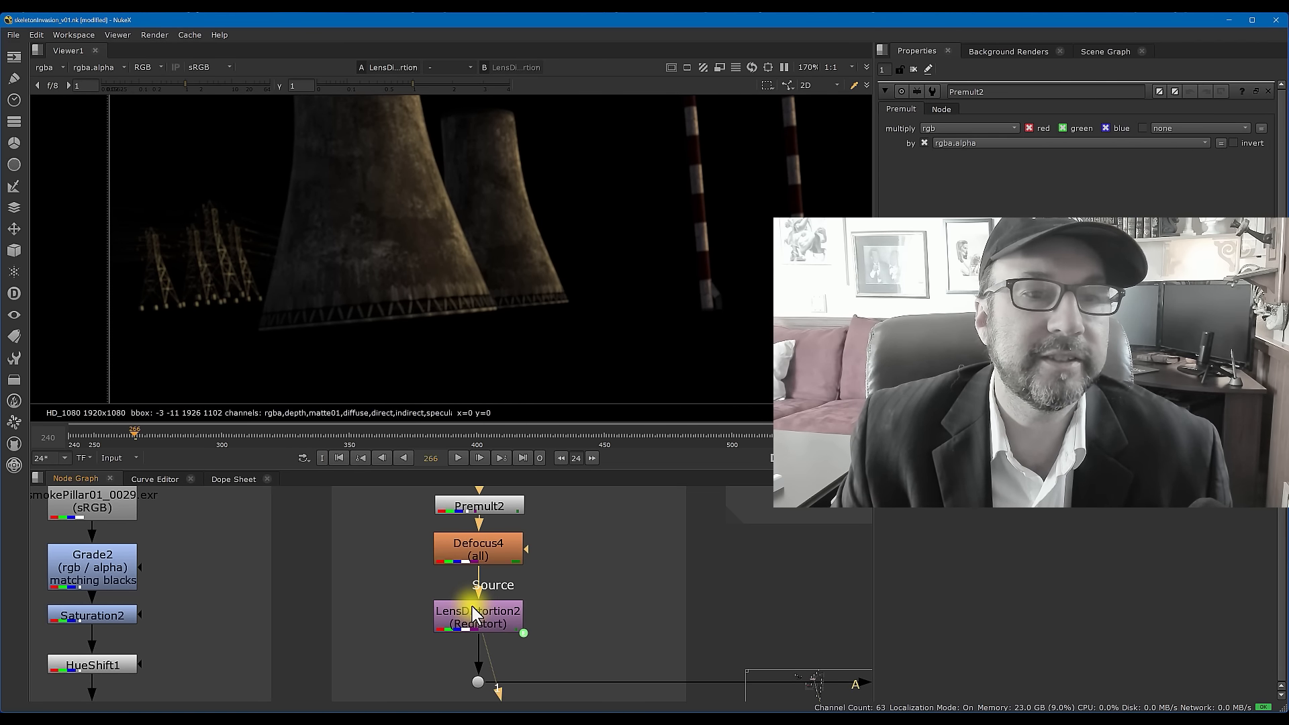
{"action": "key", "text": "d"}
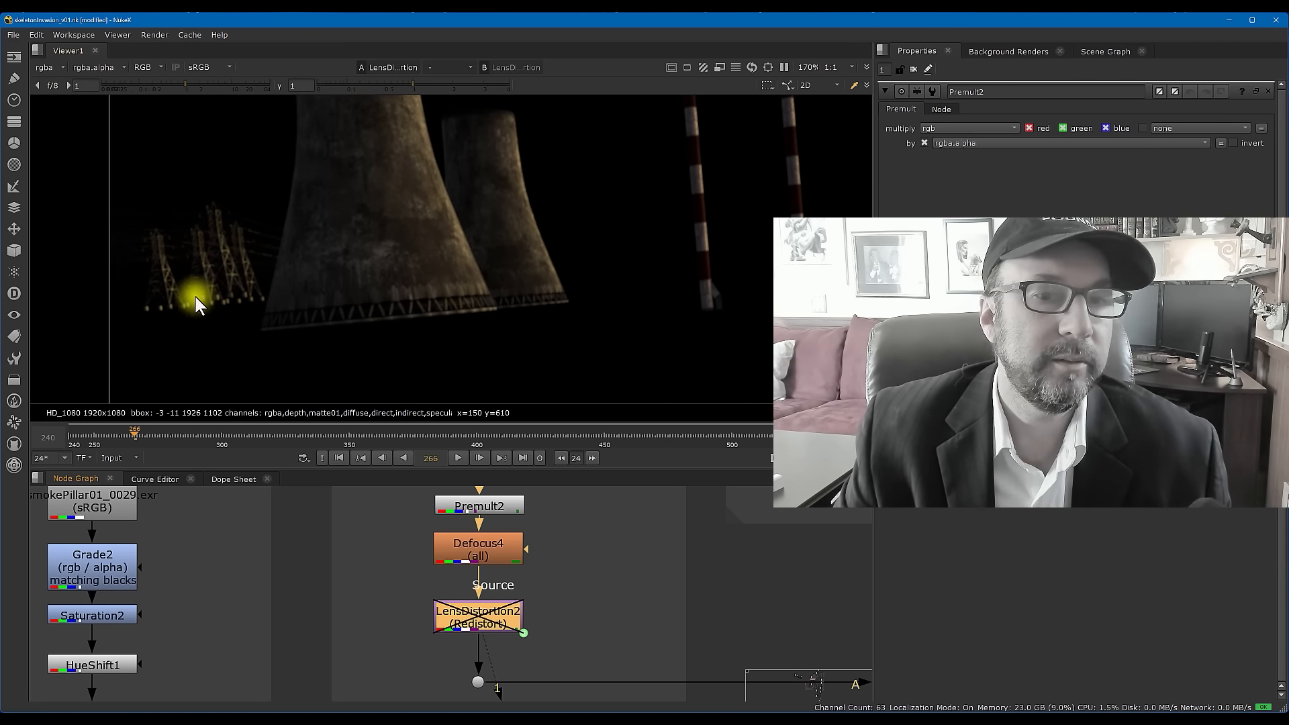
{"action": "scroll", "coordinate": [191, 296], "scroll_direction": "up", "scroll_amount": 5}
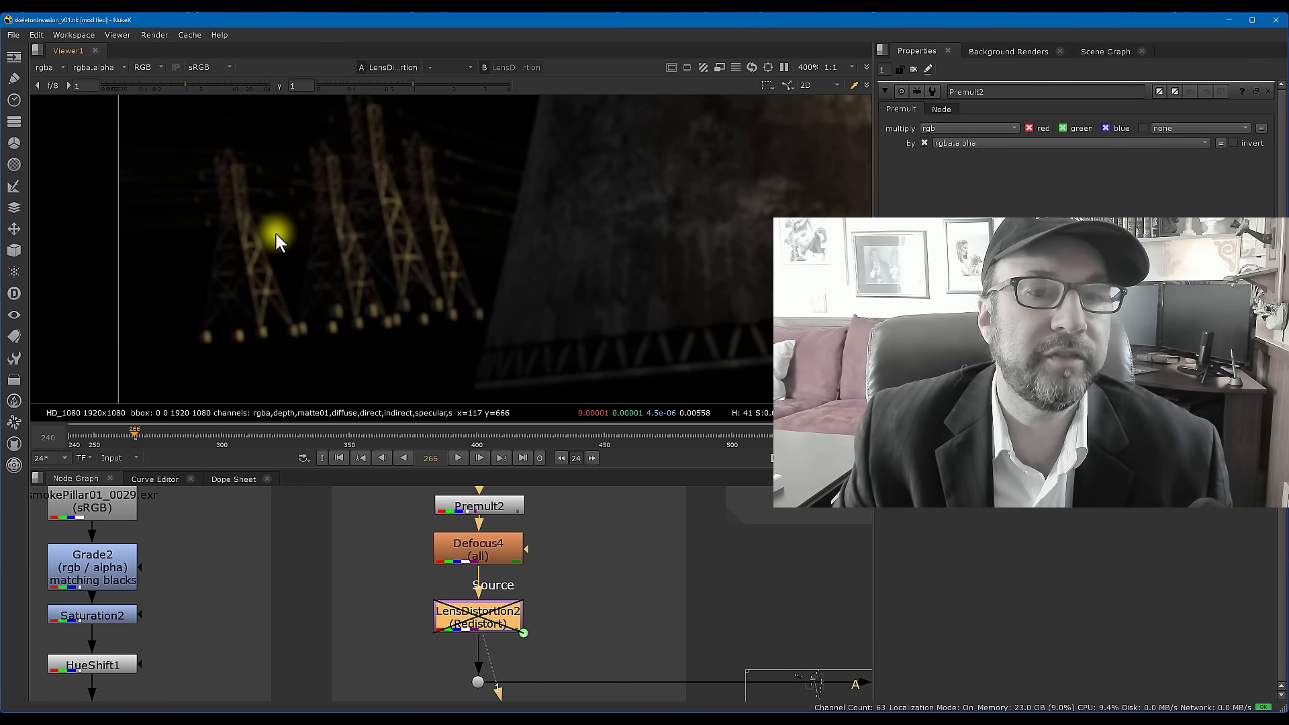
{"action": "key", "text": "d"}
{"action": "scroll", "coordinate": [544, 660], "scroll_direction": "down", "scroll_amount": 2}
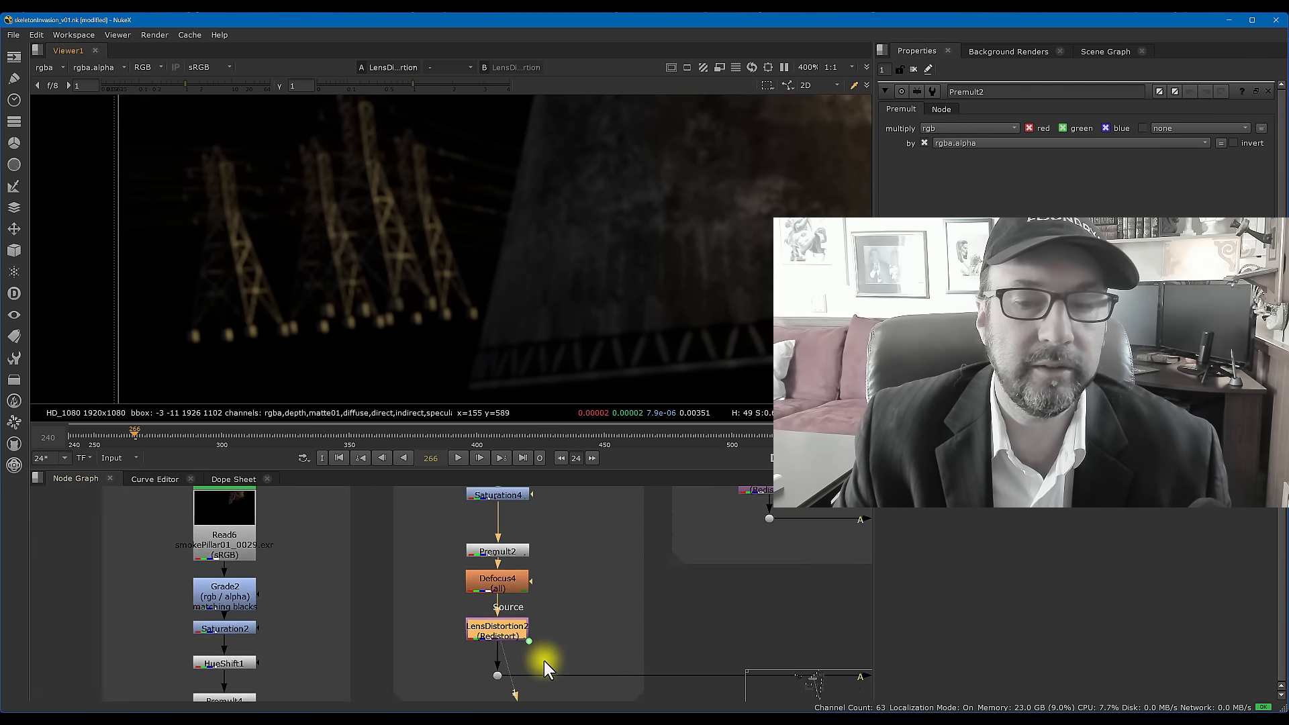
- View the Merge2 output and inspect the pylons and towers composited behind the trees
{"action": "scroll", "coordinate": [544, 661], "scroll_direction": "down", "scroll_amount": 2}
{"action": "middle_click_drag", "start_coordinate": [666, 624], "coordinate": [486, 564]}
{"action": "left_click", "coordinate": [691, 611]}
{"action": "key", "text": "1"}
{"action": "scroll", "coordinate": [625, 343], "scroll_direction": "down", "scroll_amount": 2}
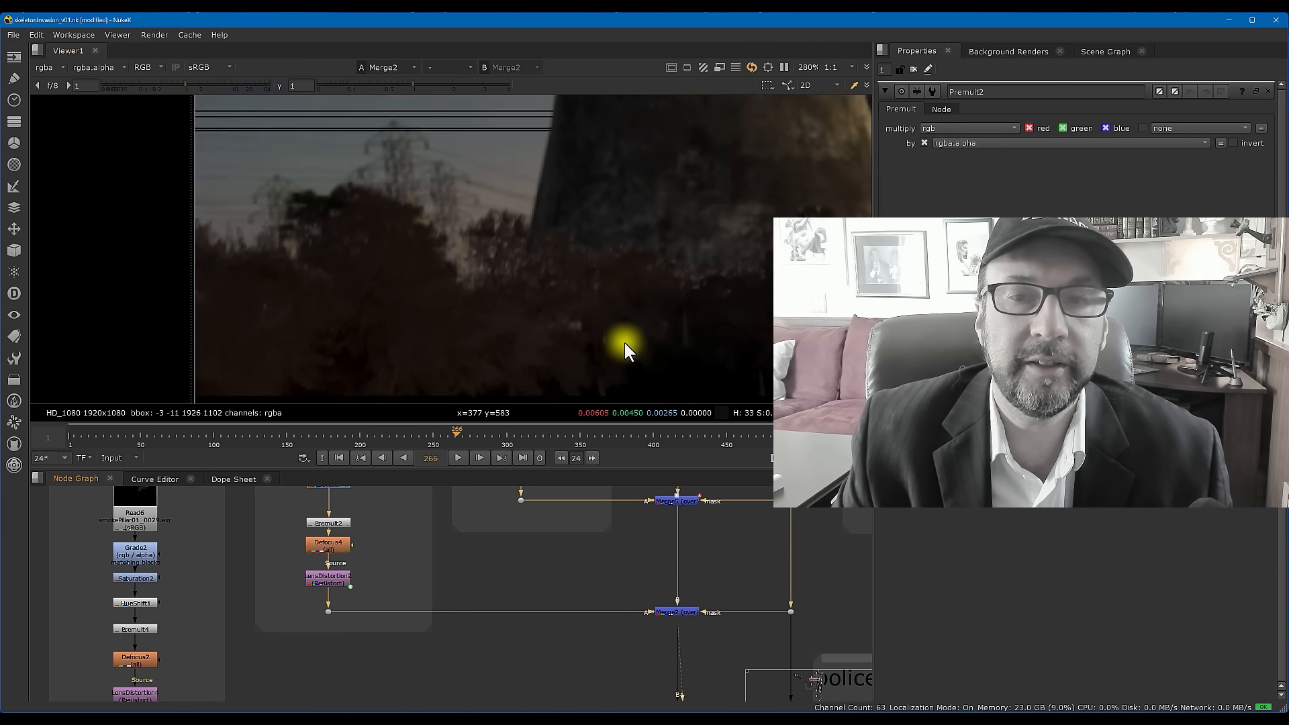
- Examine the Merge2 output where the cooling towers' bases meet the treeline, then the whole frame
{"action": "scroll", "coordinate": [624, 342], "scroll_direction": "down", "scroll_amount": 4}
{"action": "middle_click_drag", "start_coordinate": [690, 265], "coordinate": [518, 259]}
{"action": "scroll", "coordinate": [497, 296], "scroll_direction": "up", "scroll_amount": 4}
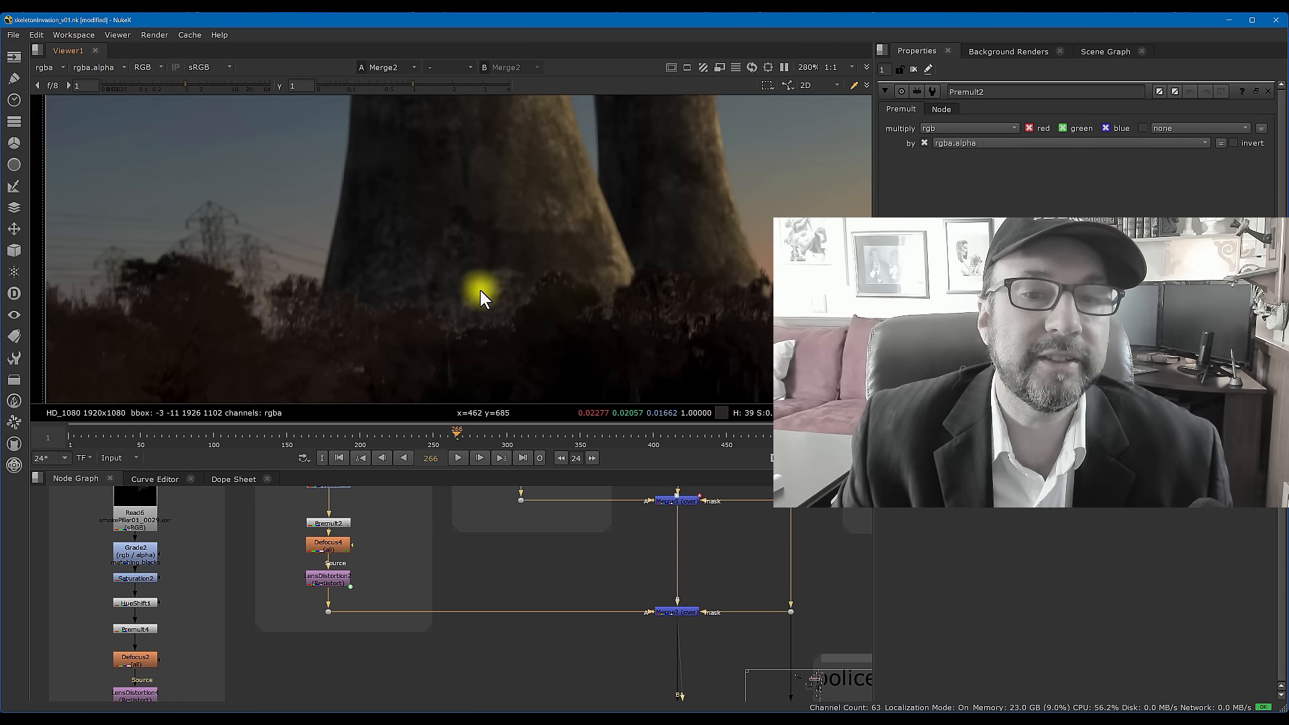
{"action": "scroll", "coordinate": [486, 292], "scroll_direction": "up", "scroll_amount": 2}
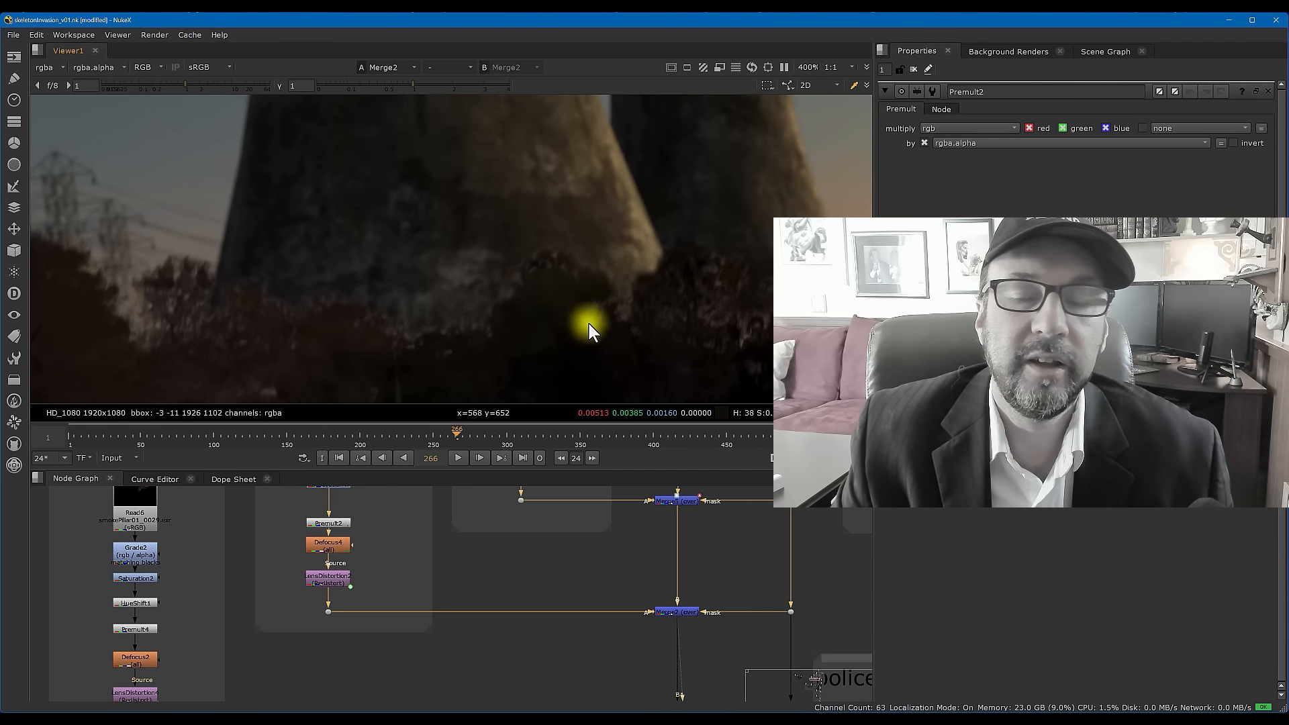
{"action": "scroll", "coordinate": [603, 324], "scroll_direction": "down", "scroll_amount": 5}
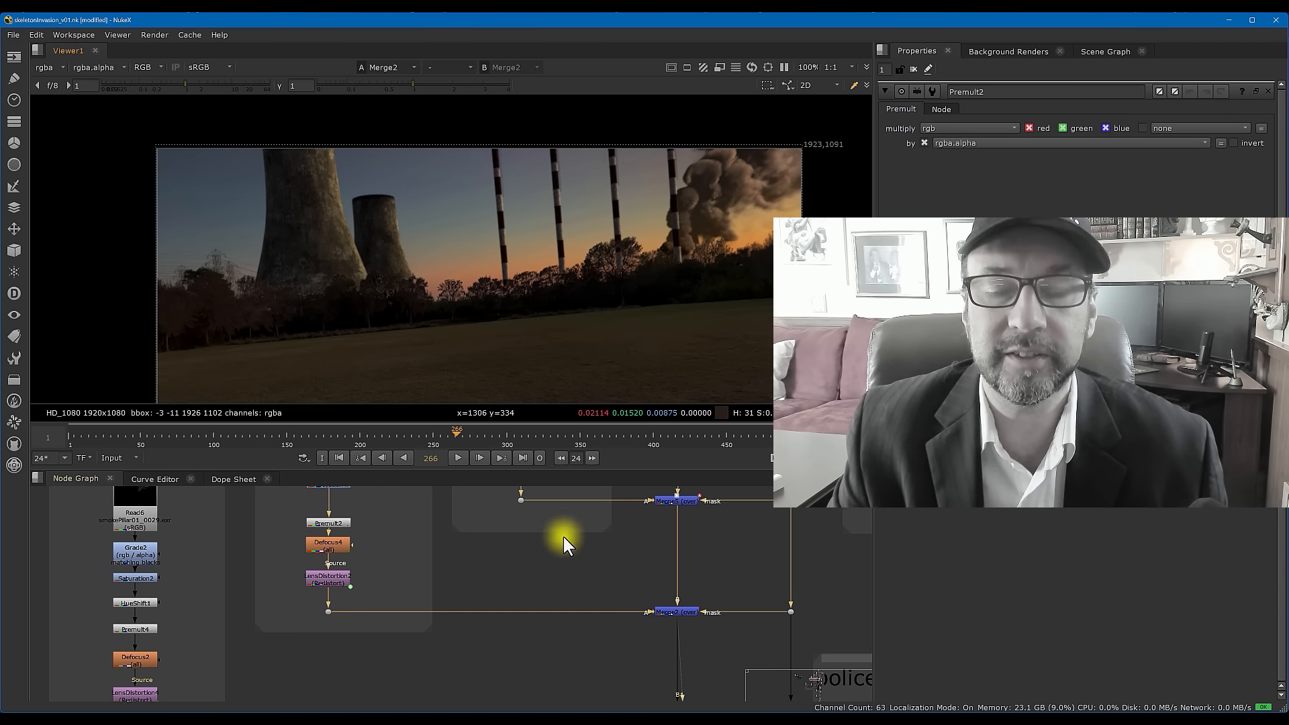
- Go to the smoke pillar 01 branch and view the Merge4 output at frame 369 to inspect the smoke against the sunset
{"action": "scroll", "coordinate": [577, 546], "scroll_direction": "down", "scroll_amount": 2}
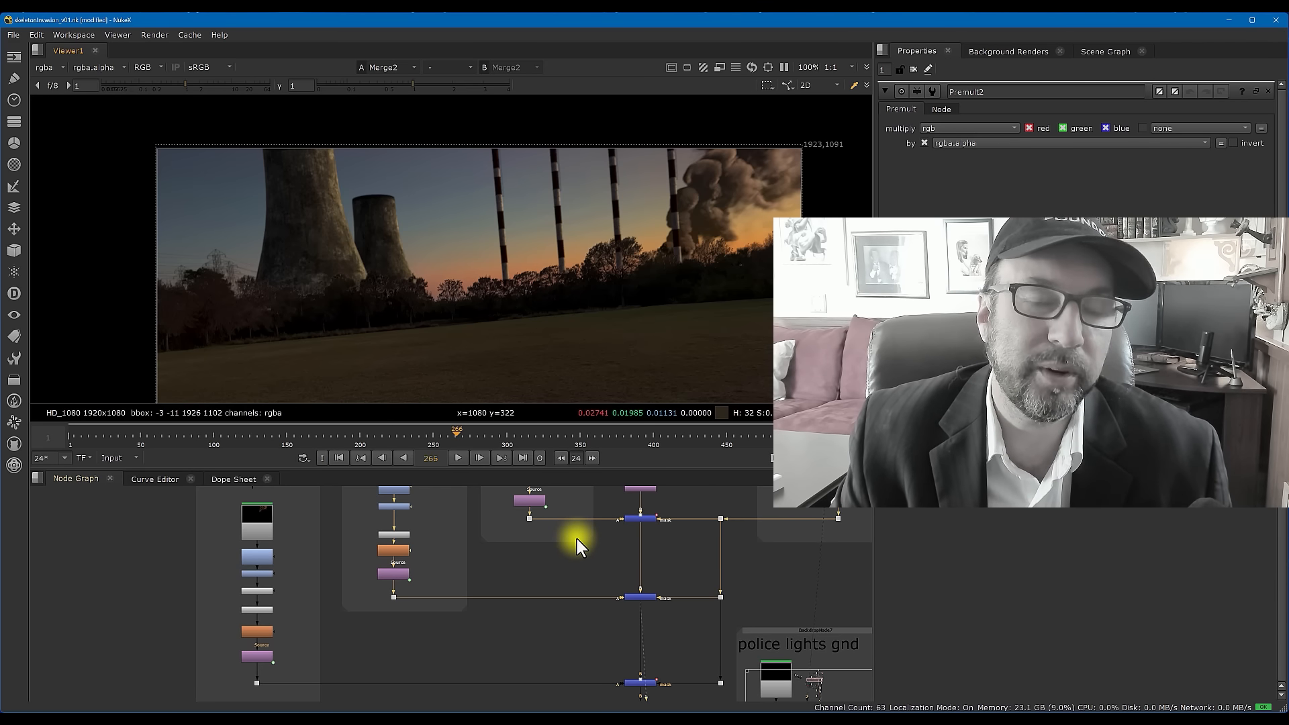
{"action": "scroll", "coordinate": [575, 542], "scroll_direction": "down", "scroll_amount": 3}
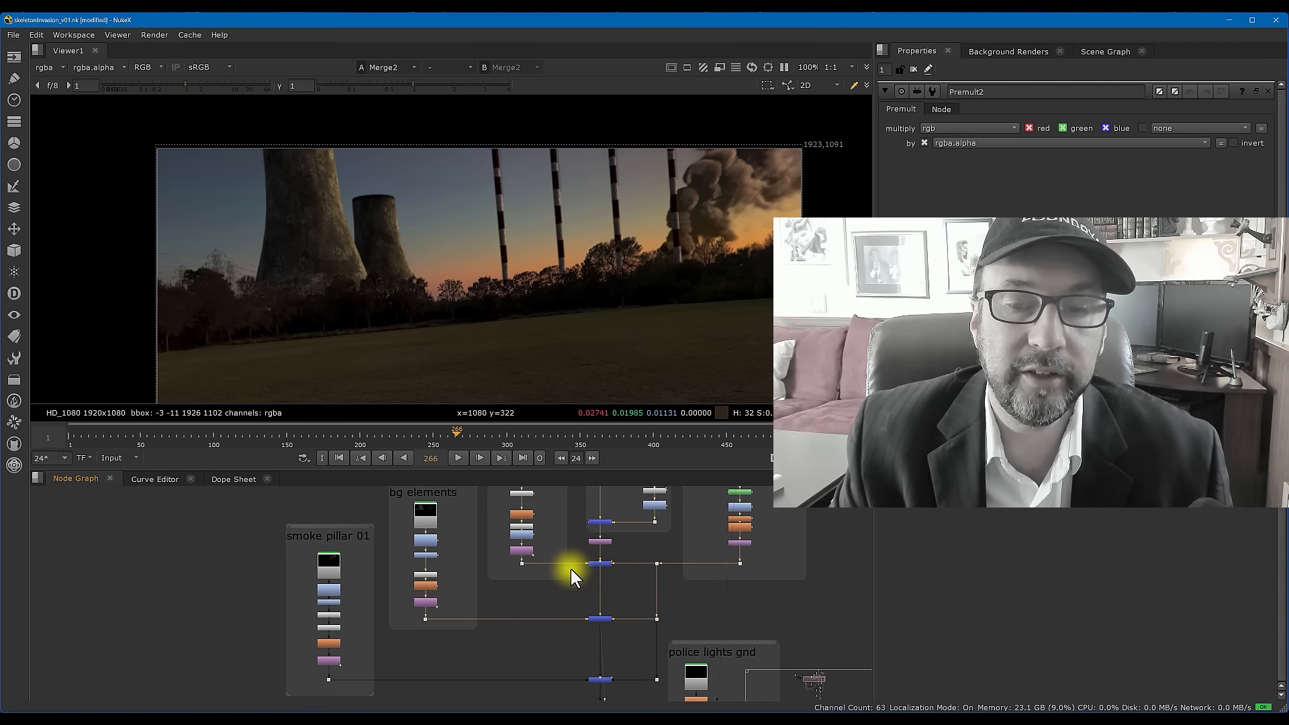
{"action": "middle_click_drag", "start_coordinate": [563, 604], "coordinate": [507, 513]}
{"action": "scroll", "coordinate": [514, 325], "scroll_direction": "down", "scroll_amount": 2}
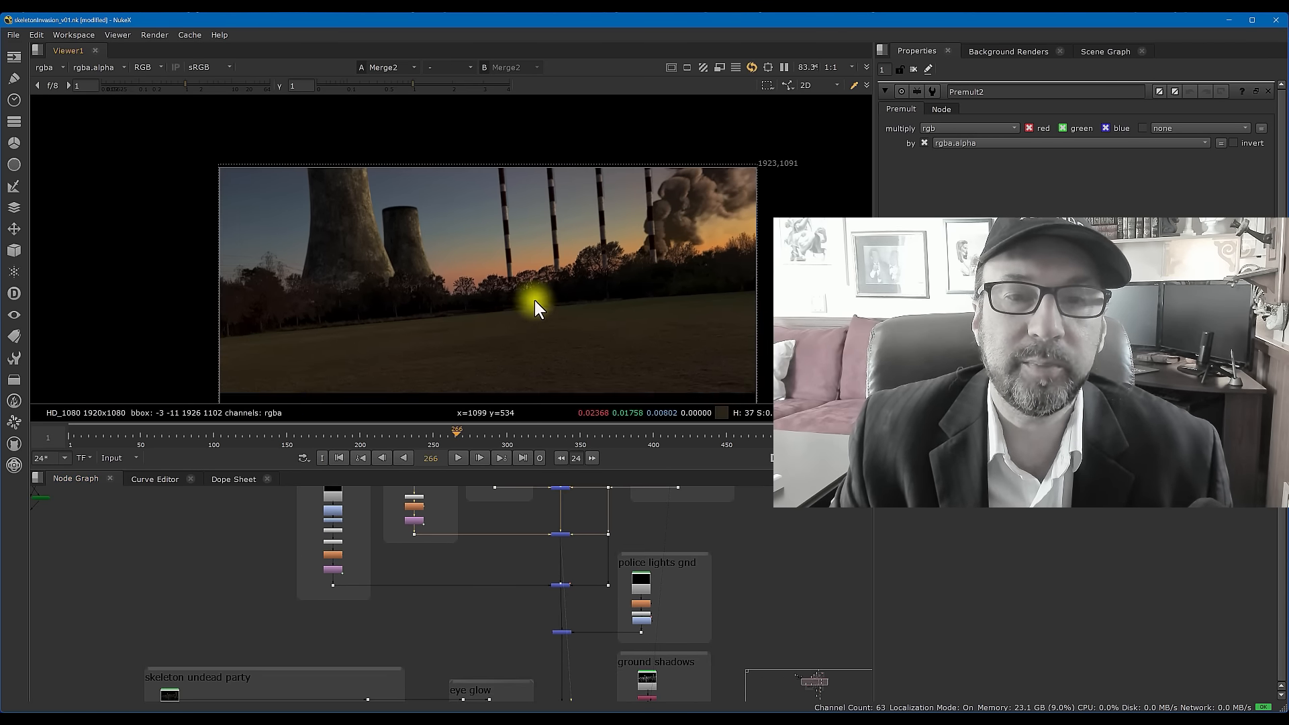
{"action": "left_click", "coordinate": [261, 439]}
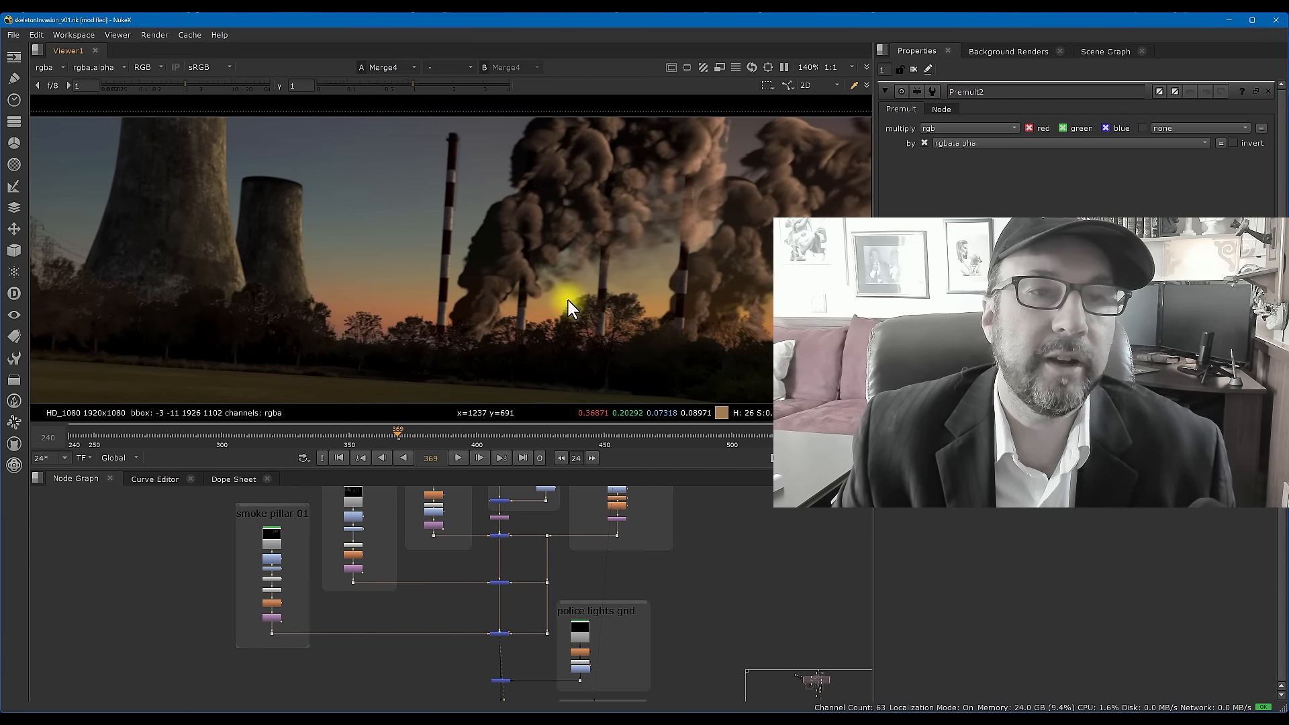
{"action": "scroll", "coordinate": [356, 258], "scroll_direction": "down", "scroll_amount": 2}
{"action": "middle_click_drag", "start_coordinate": [365, 259], "coordinate": [413, 230]}
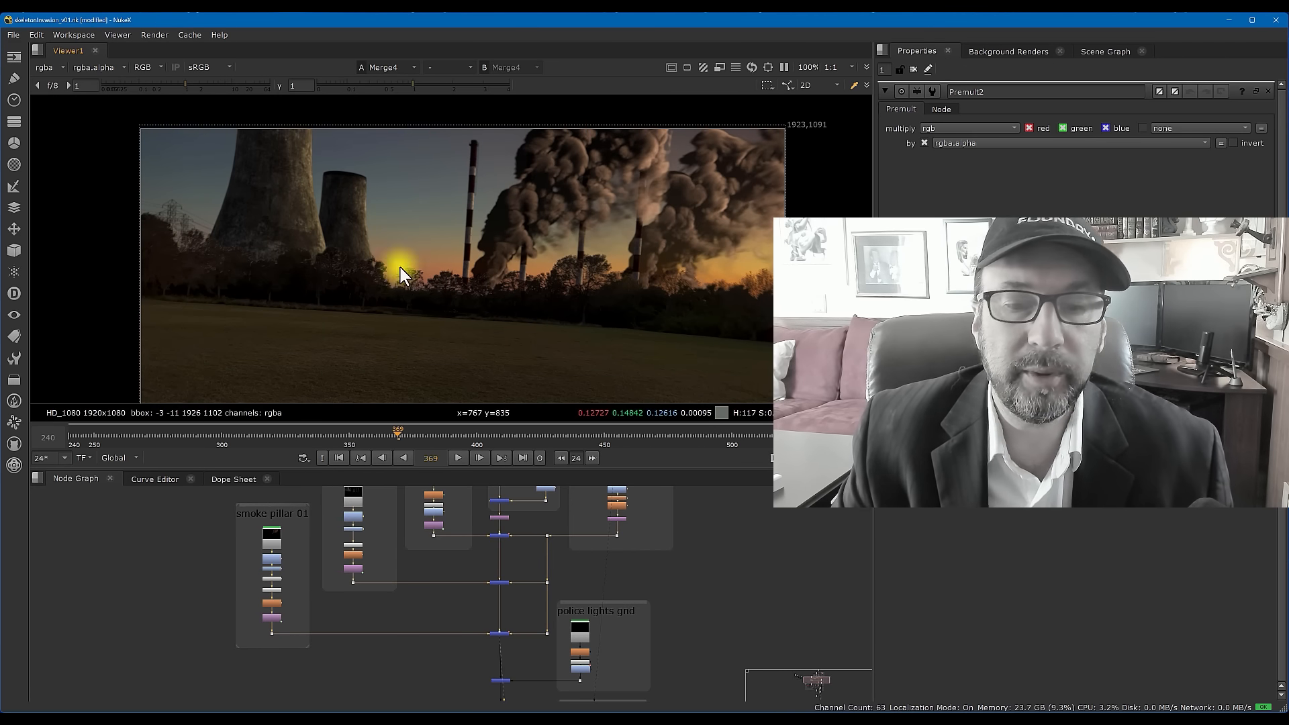